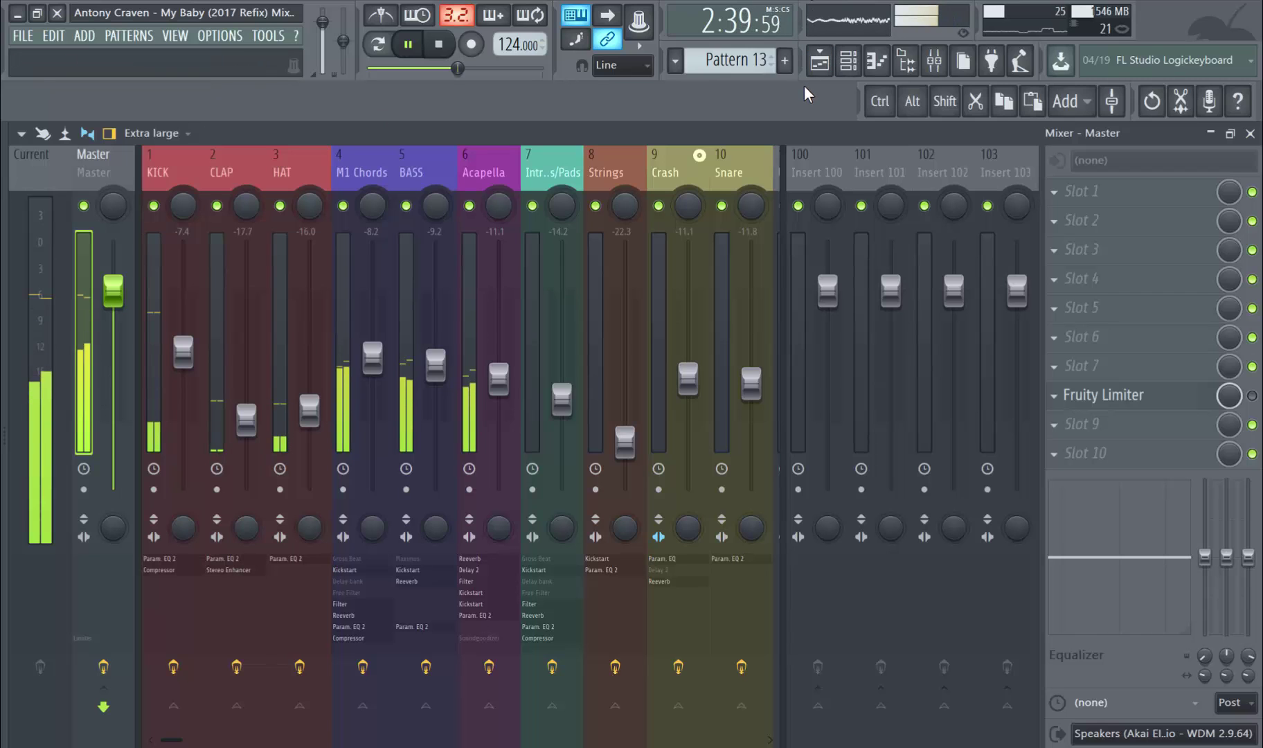
Select bars 33 to 41 in the playlist as the loop region, then return to the mixer and start playback
left_click(820, 69)
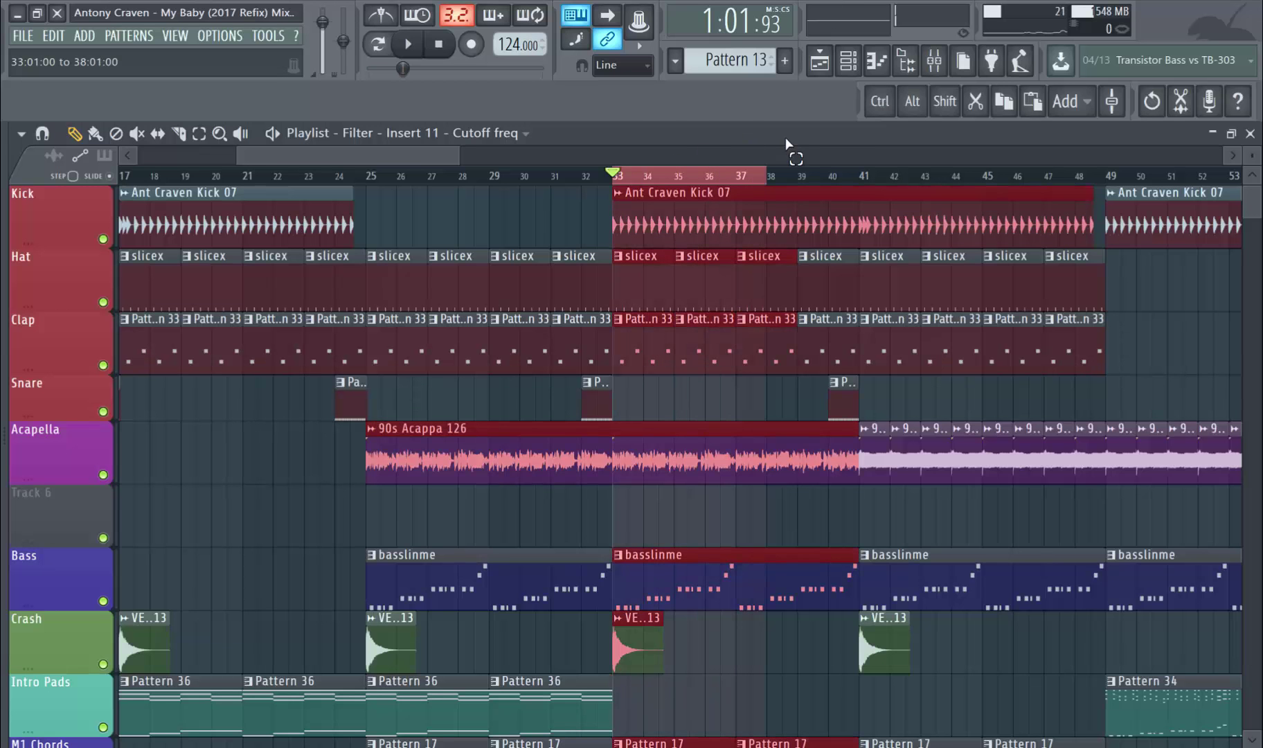
left_click_drag(786, 143, 858, 147)
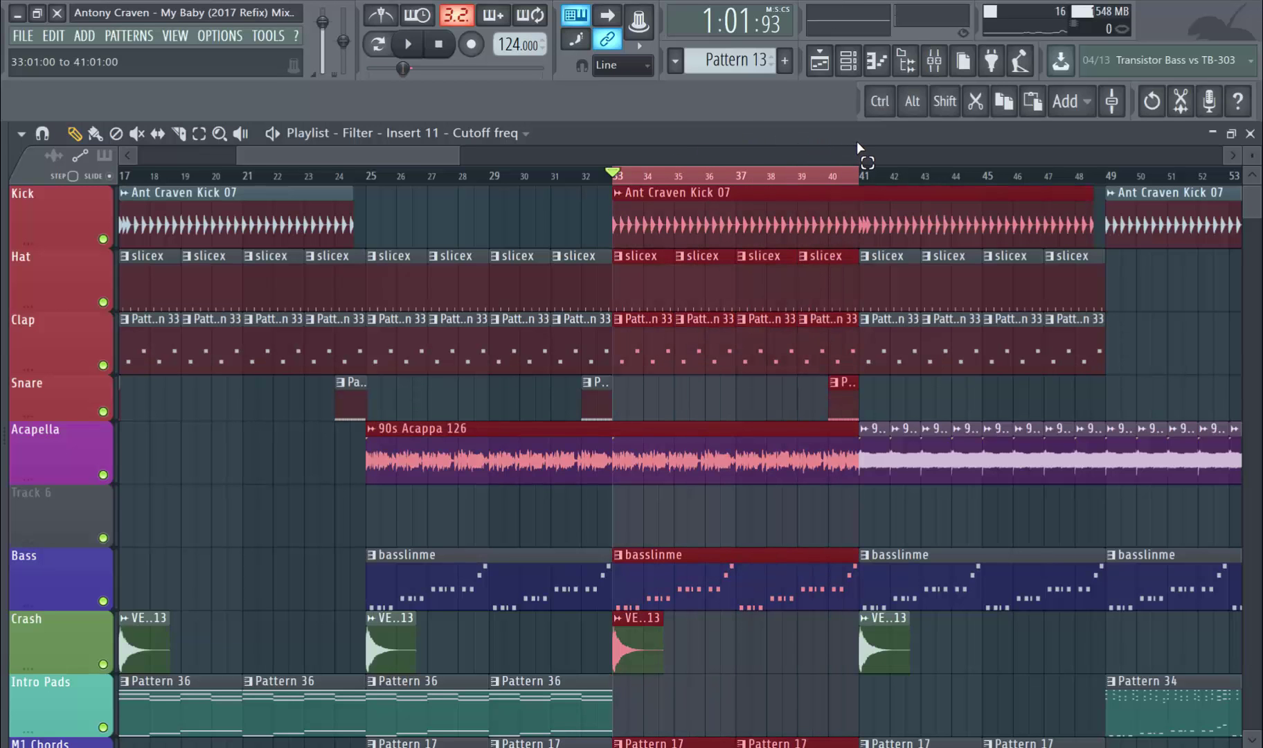
left_click(934, 60)
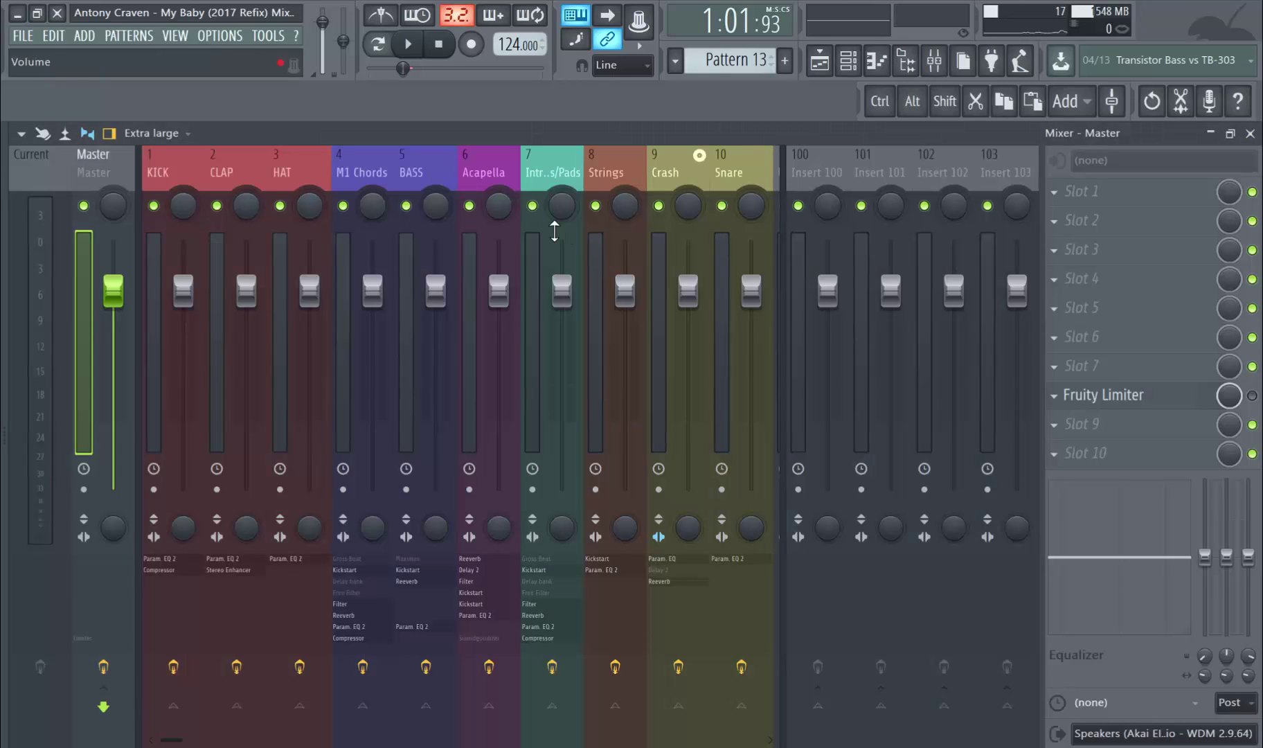
key("space")
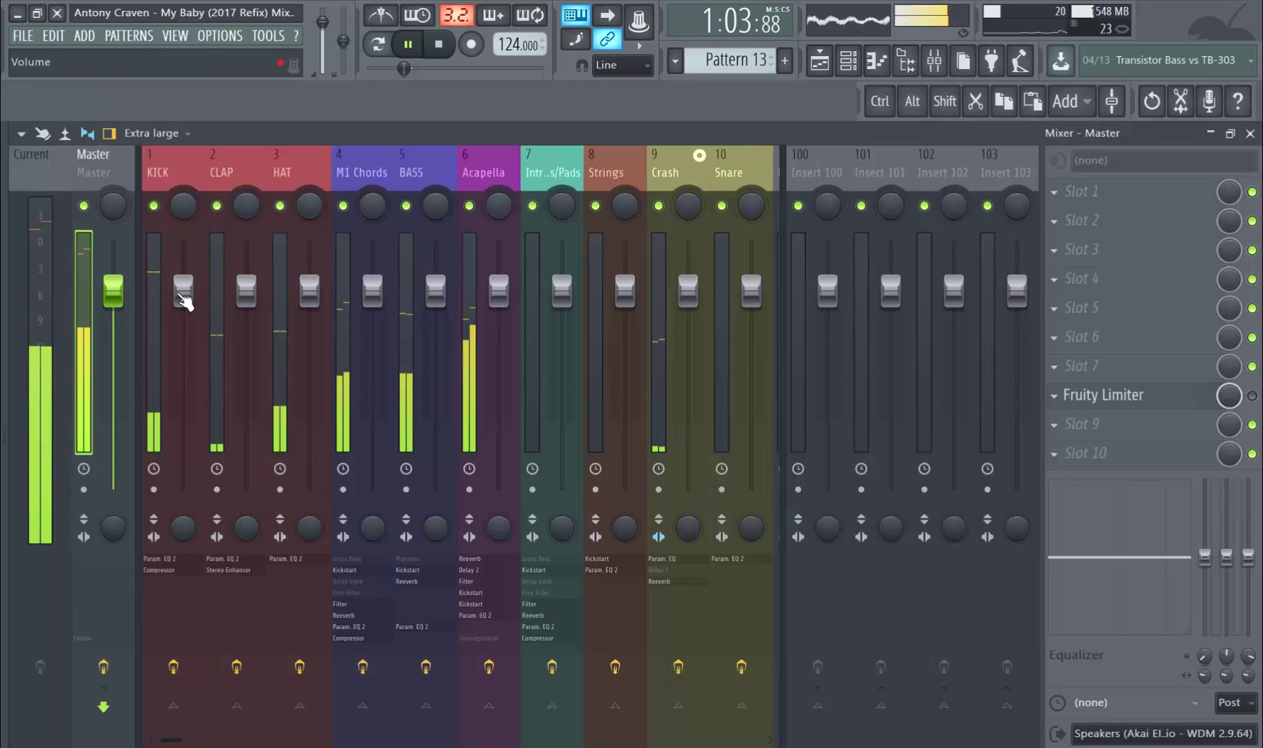
Lower the volume faders of mixer tracks 1 to 10, from KICK through Snare, all the way down
left_click_drag(184, 298, 183, 496)
left_click_drag(246, 291, 246, 488)
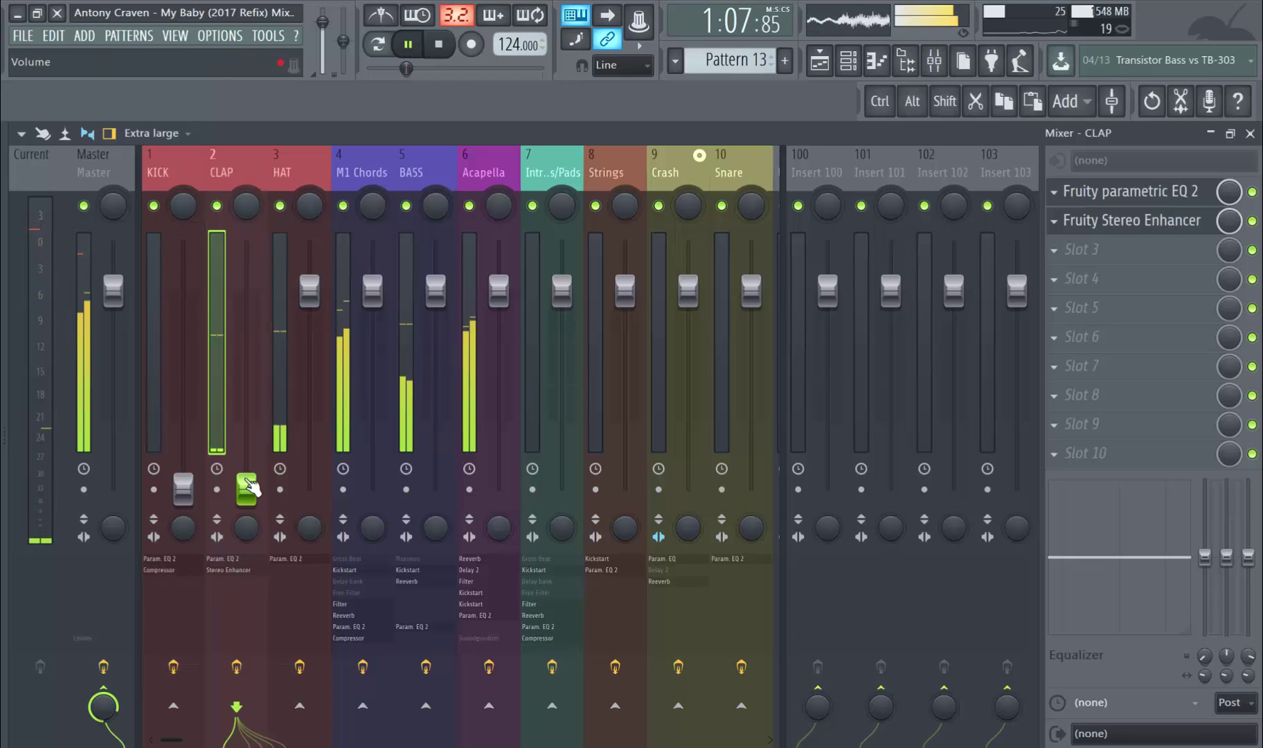
left_click_drag(313, 315, 310, 488)
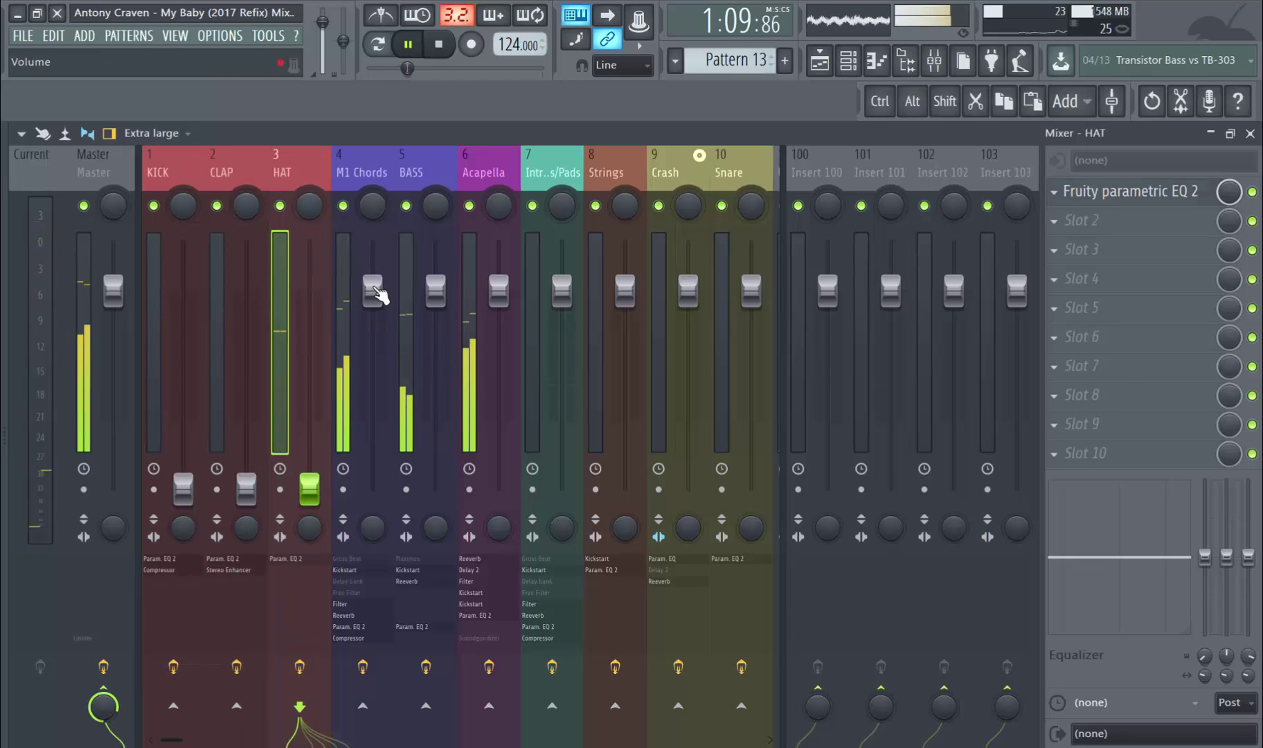
left_click_drag(372, 288, 373, 489)
left_click_drag(435, 287, 435, 489)
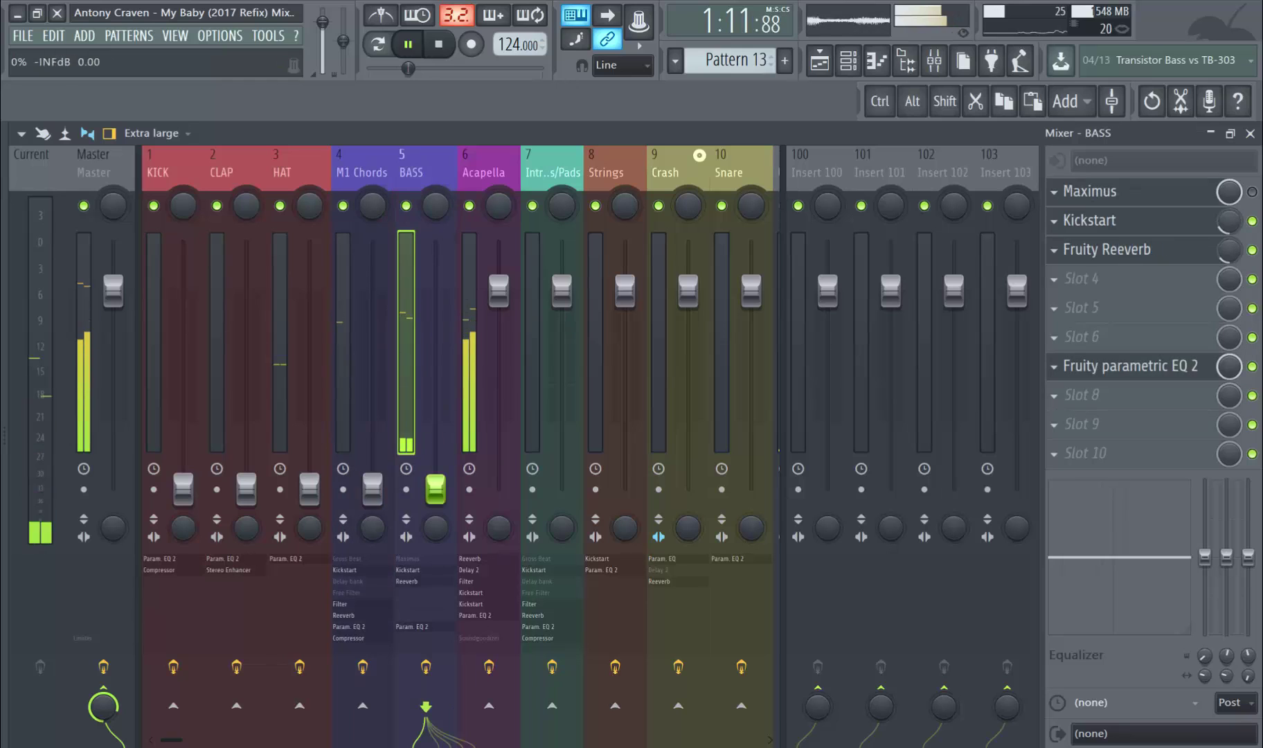
left_click_drag(498, 287, 498, 488)
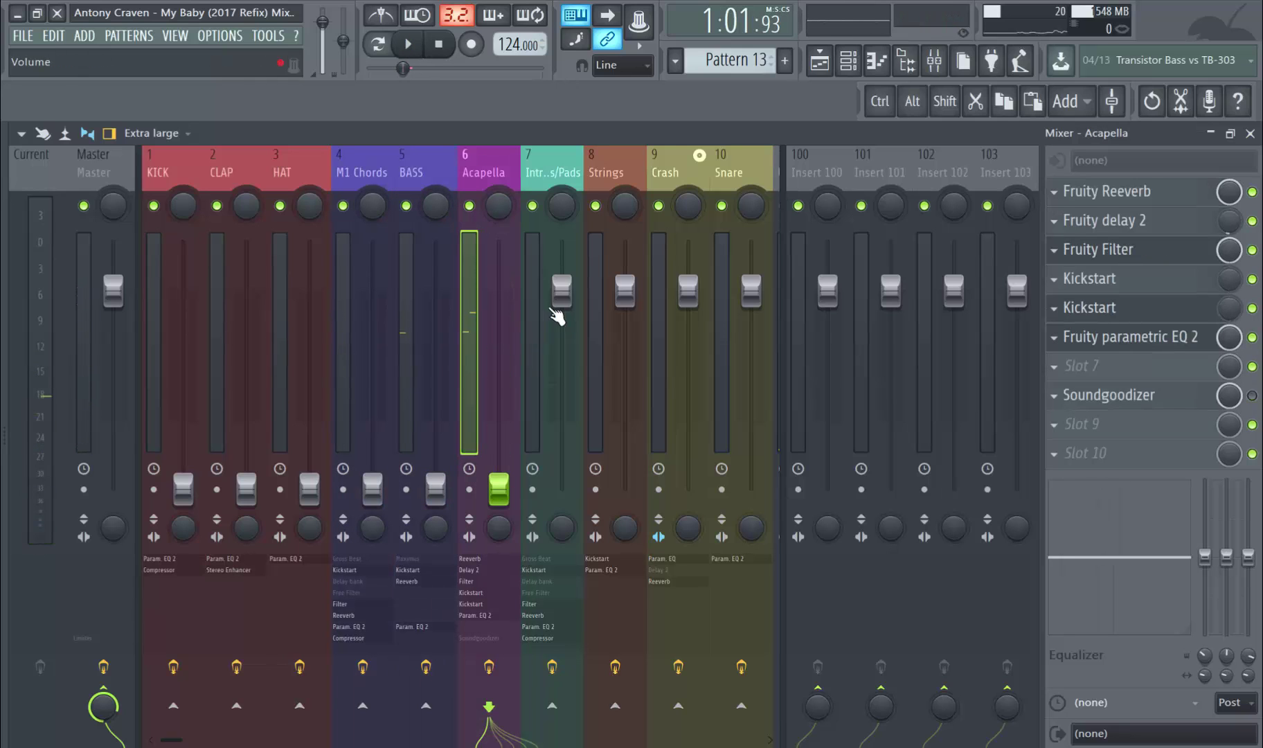
left_click_drag(561, 287, 562, 489)
left_click_drag(624, 287, 625, 489)
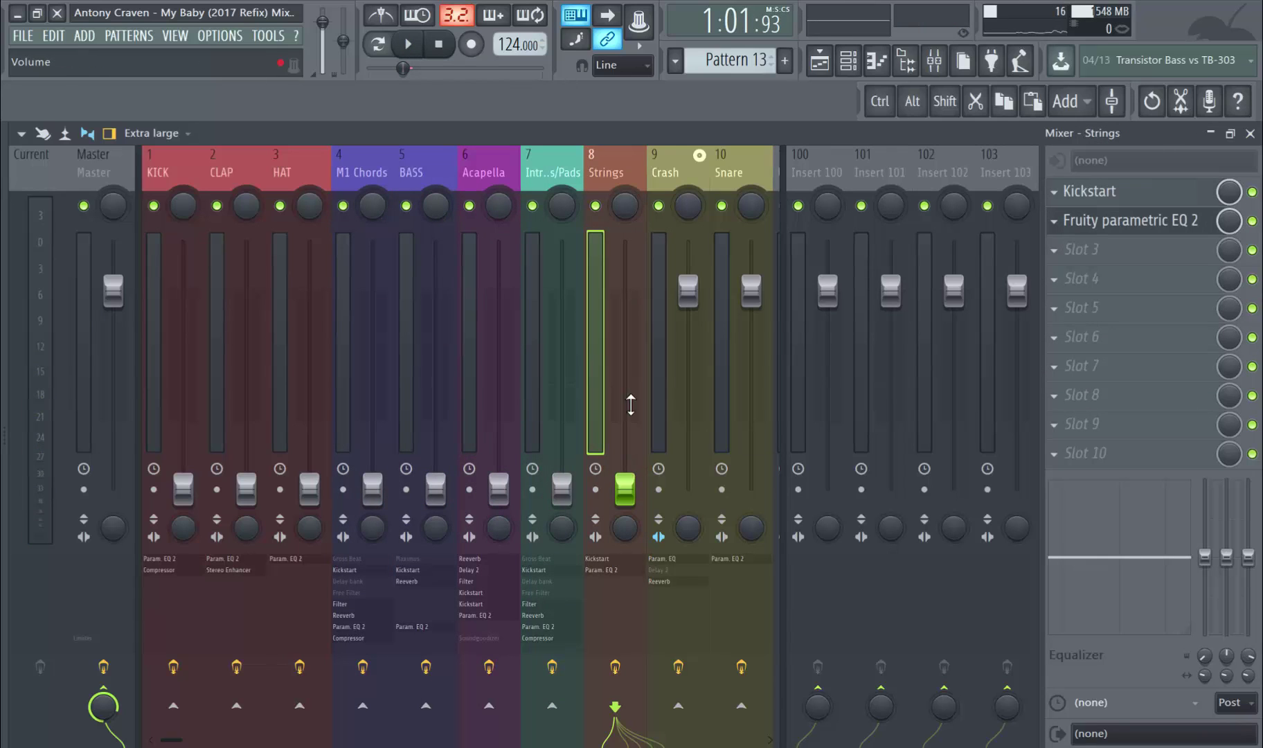
left_click_drag(688, 287, 688, 489)
left_click_drag(751, 287, 752, 489)
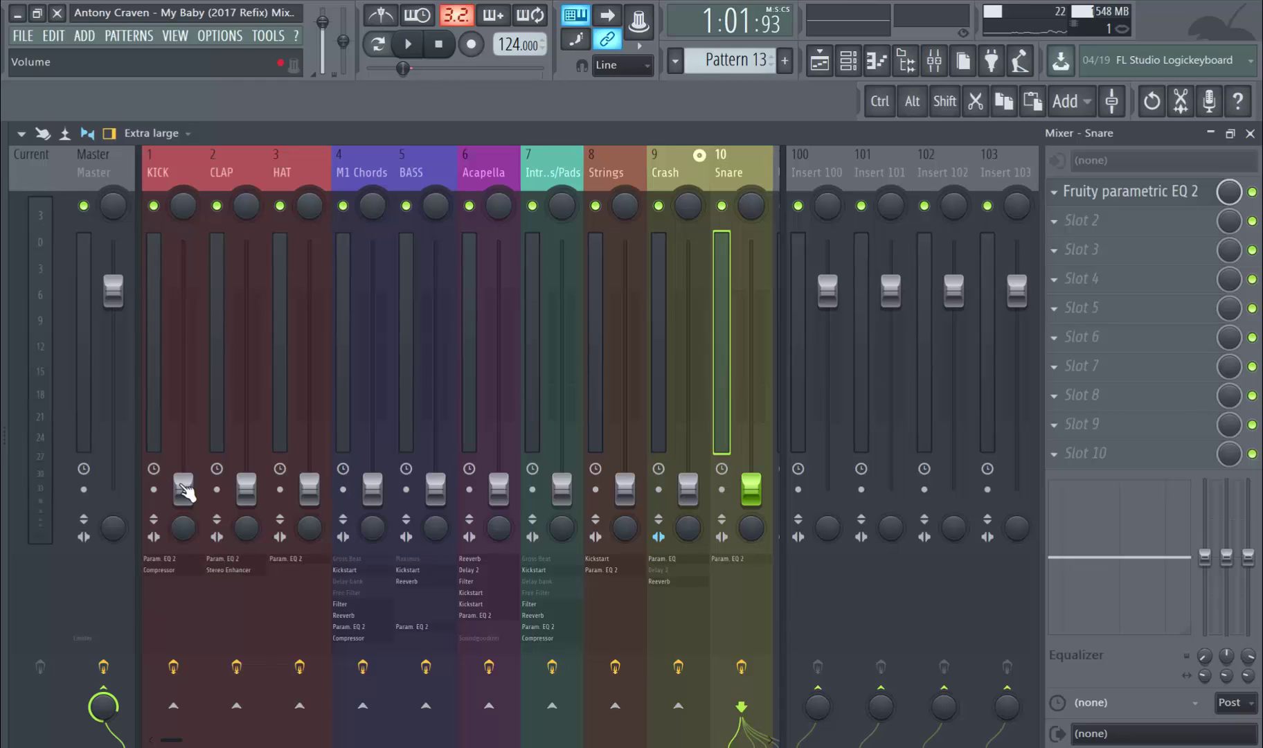
With the loop playing, set the drum faders to -7.4 dB for KICK, -17.7 dB for CLAP and -16.0 dB for HAT
key("space")
left_click_drag(186, 493, 185, 351)
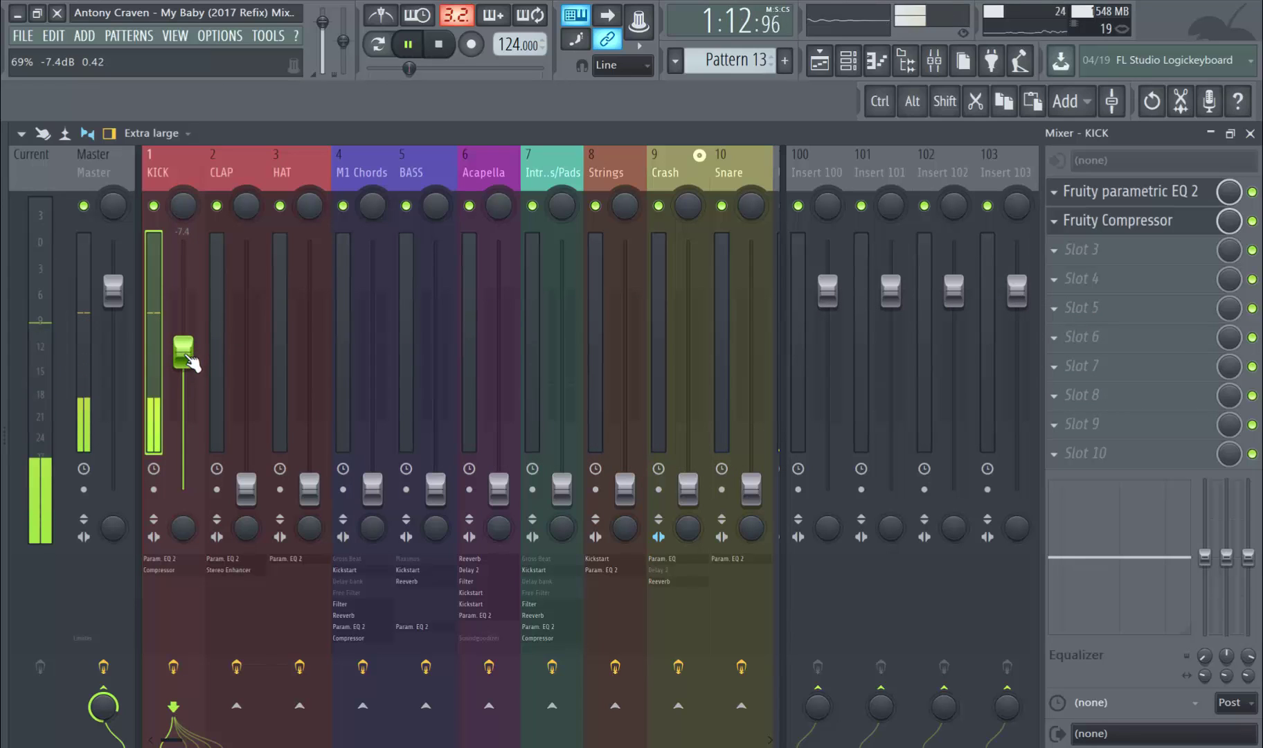
left_click_drag(245, 489, 246, 443)
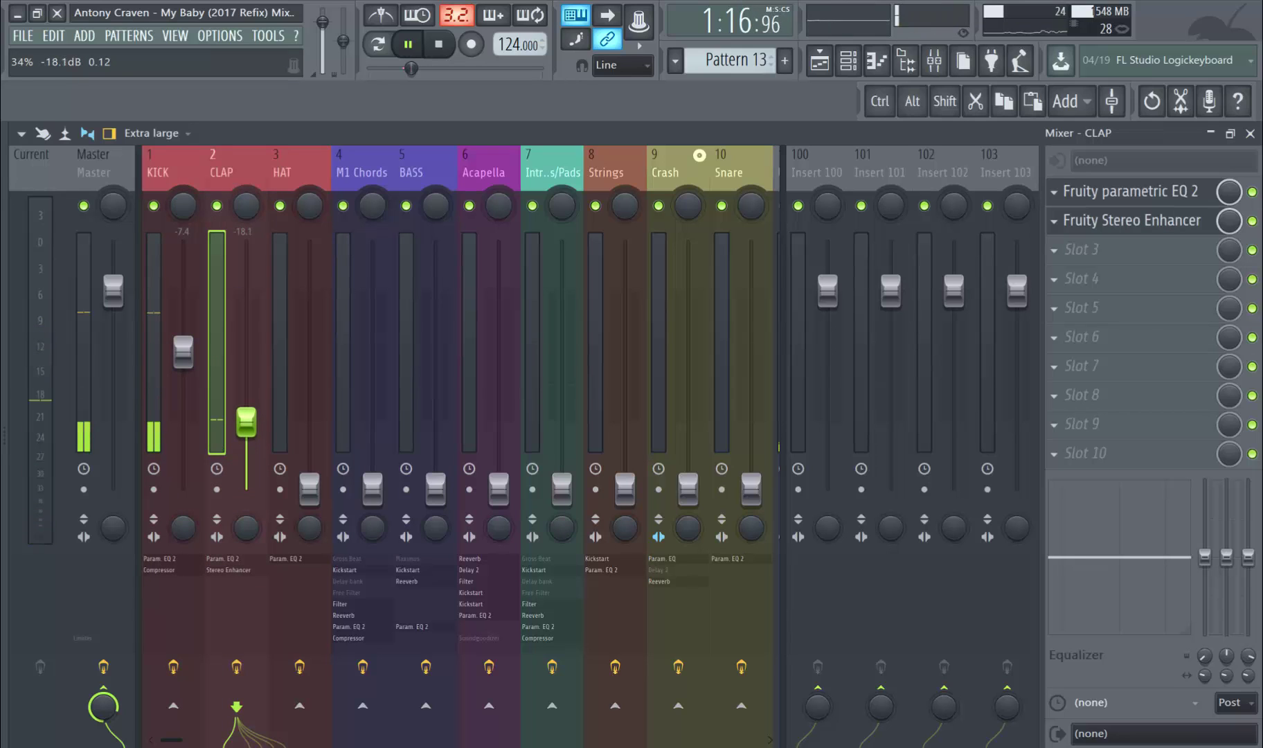
left_click_drag(246, 419, 246, 426)
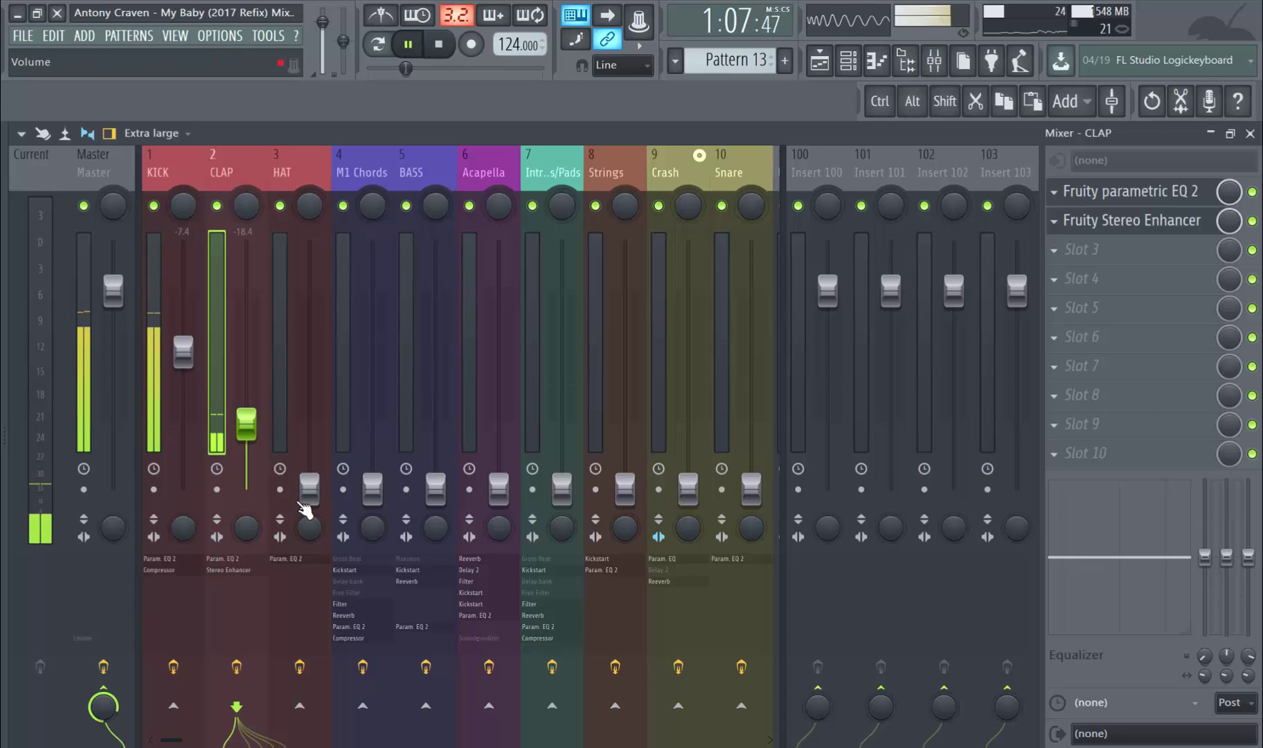
left_click_drag(315, 504, 309, 411)
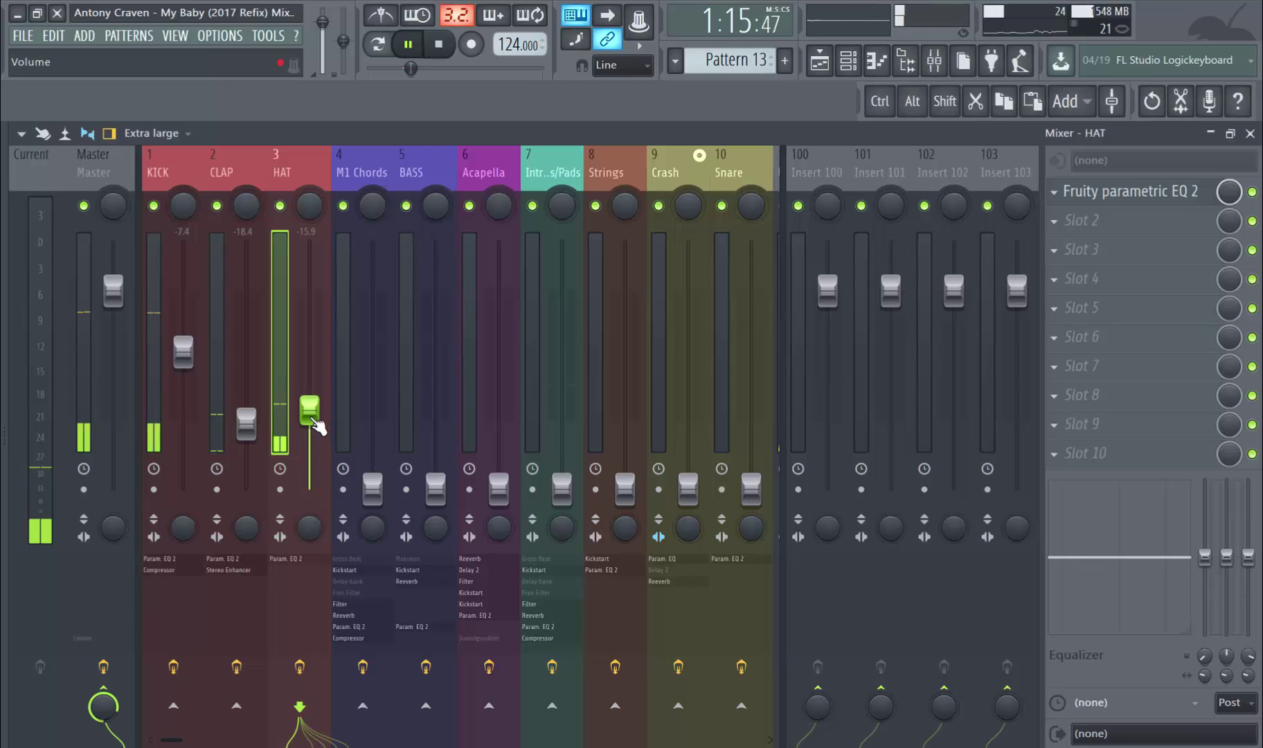
left_click_drag(247, 423, 246, 420)
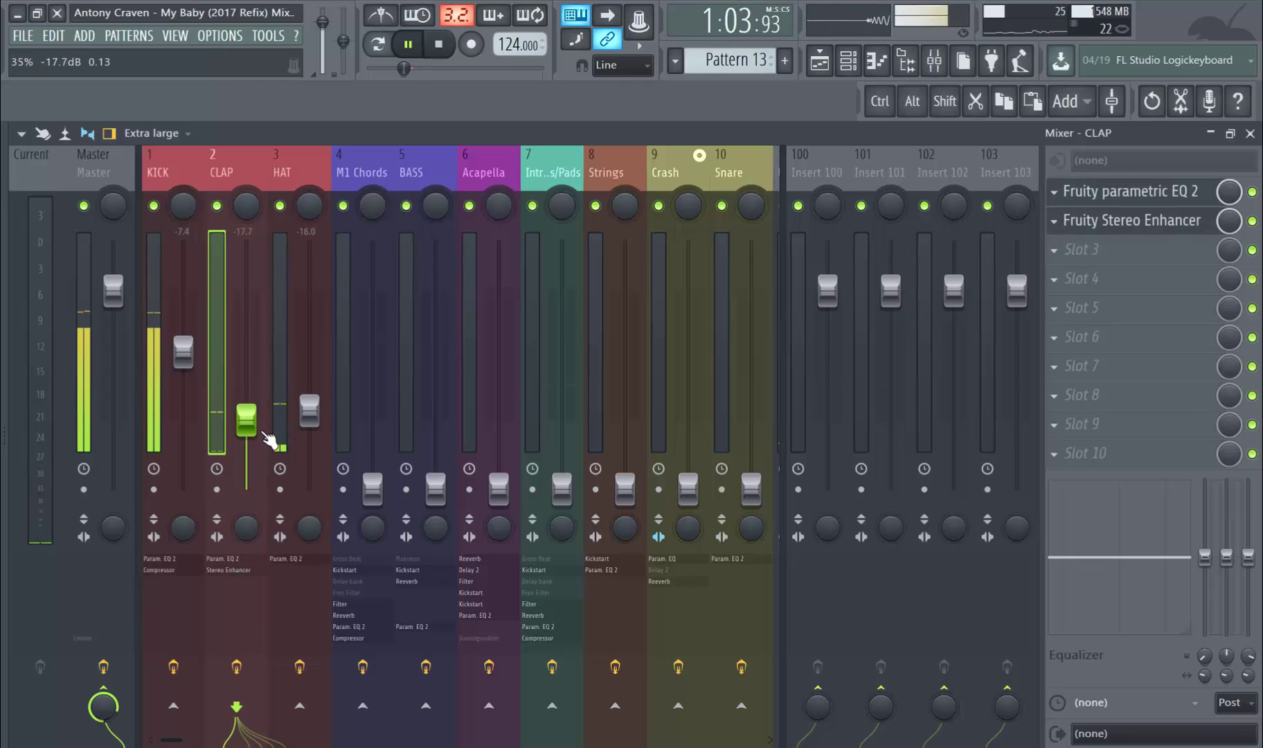
Raise the M1 Chords fader to -8.2 dB and the BASS fader to -9.2 dB
left_click_drag(381, 493, 373, 407)
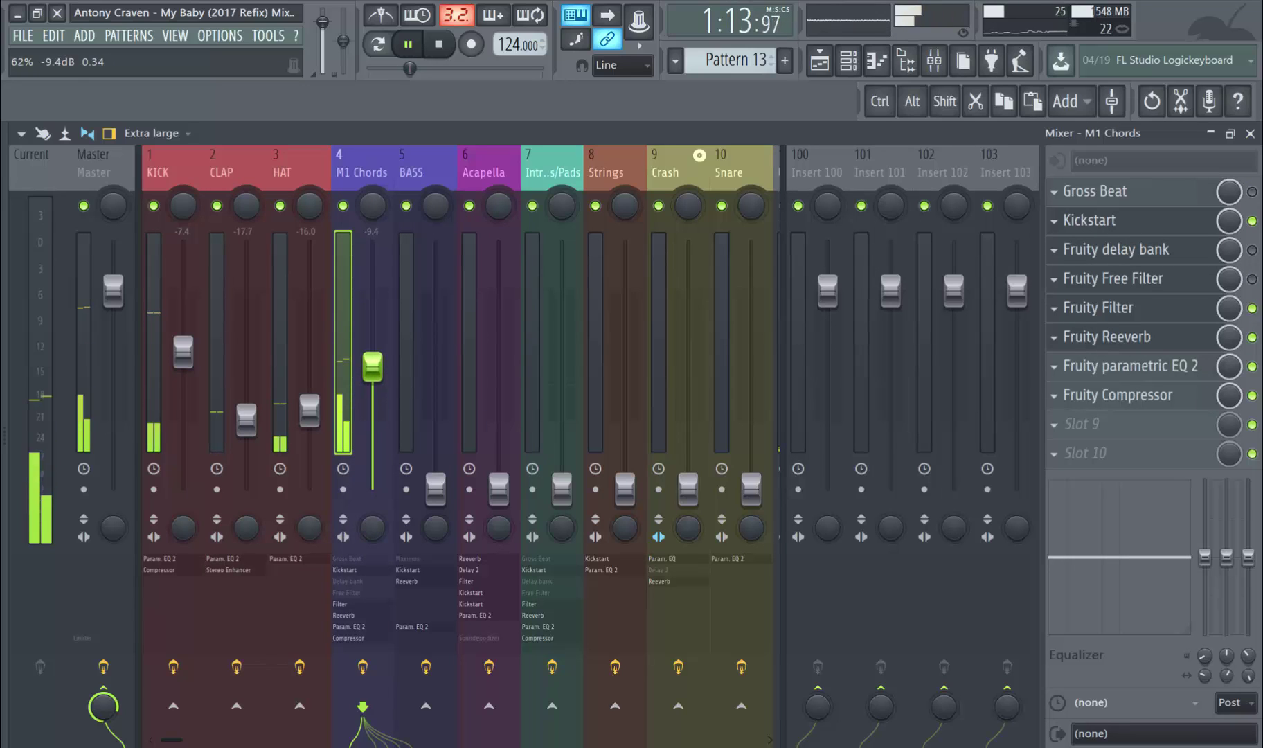
left_click_drag(373, 367, 373, 356)
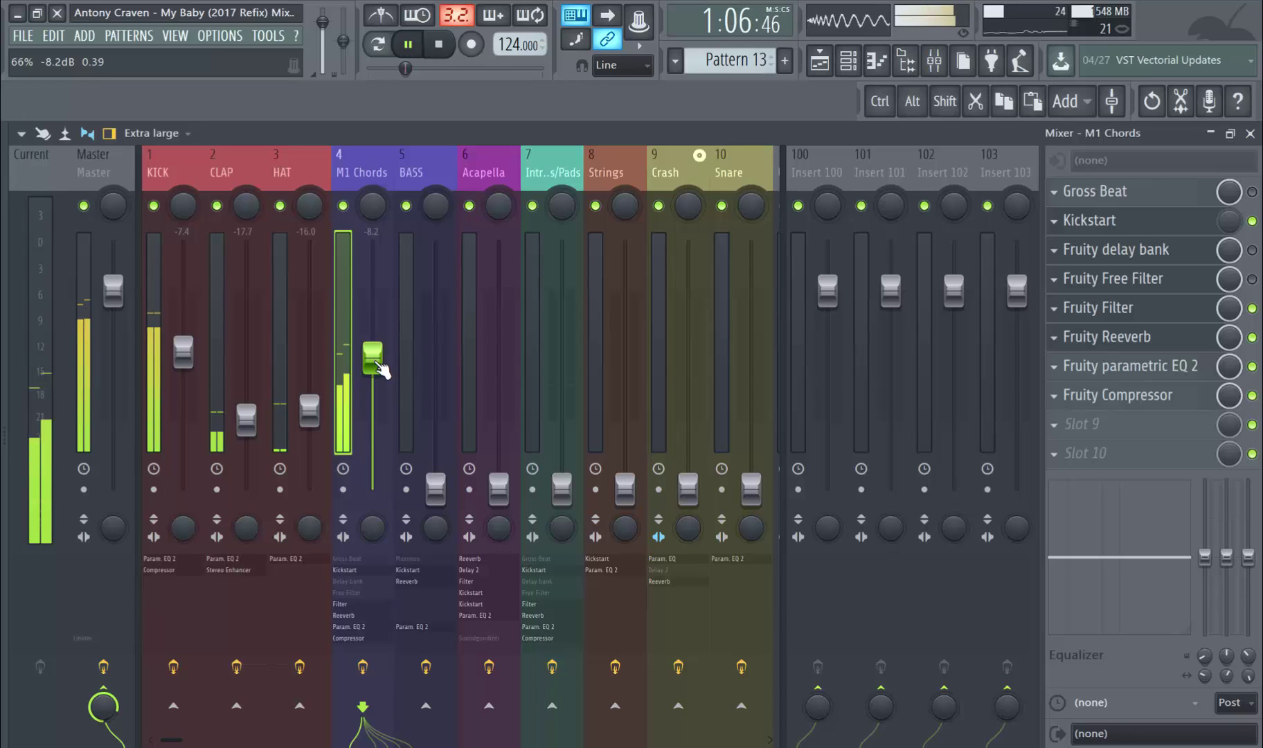
left_click_drag(435, 489, 436, 417)
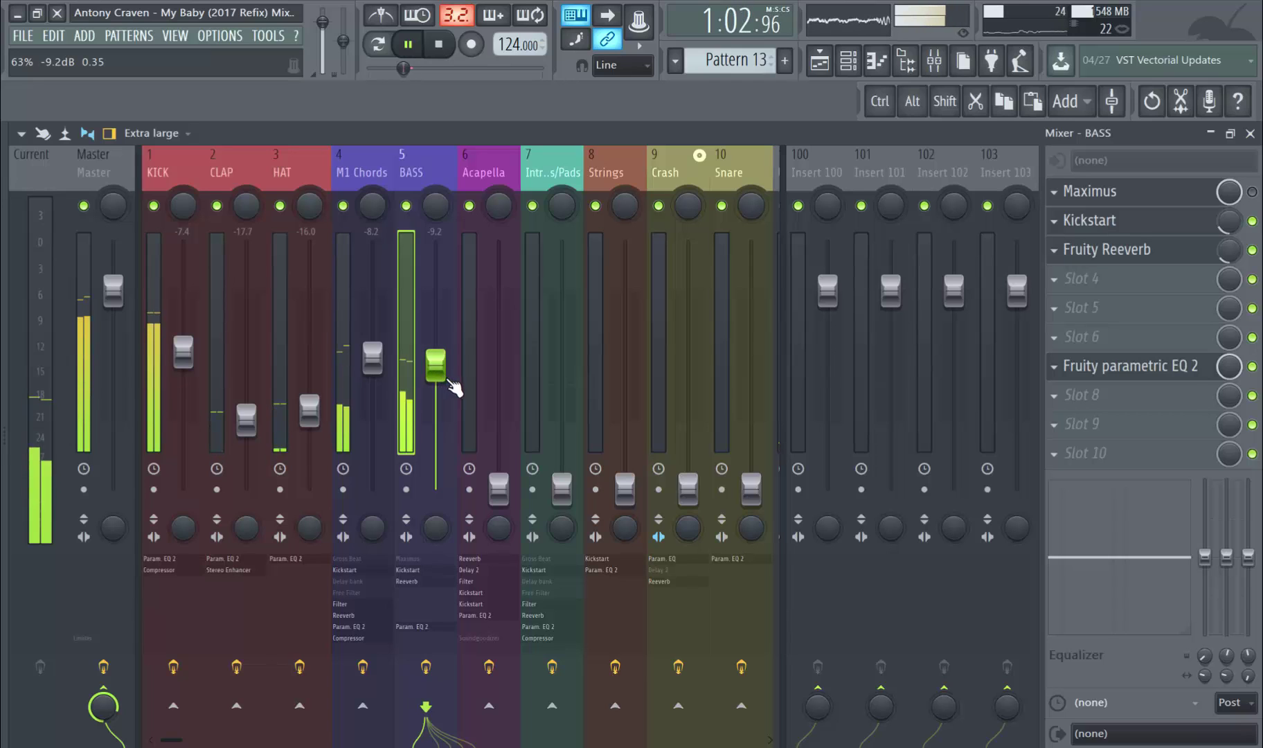
Raise the faders to -11.1 dB for Acapella, -14.2 dB for Intro Chords/Pads and -14.5 dB for Strings
left_click_drag(498, 493, 499, 350)
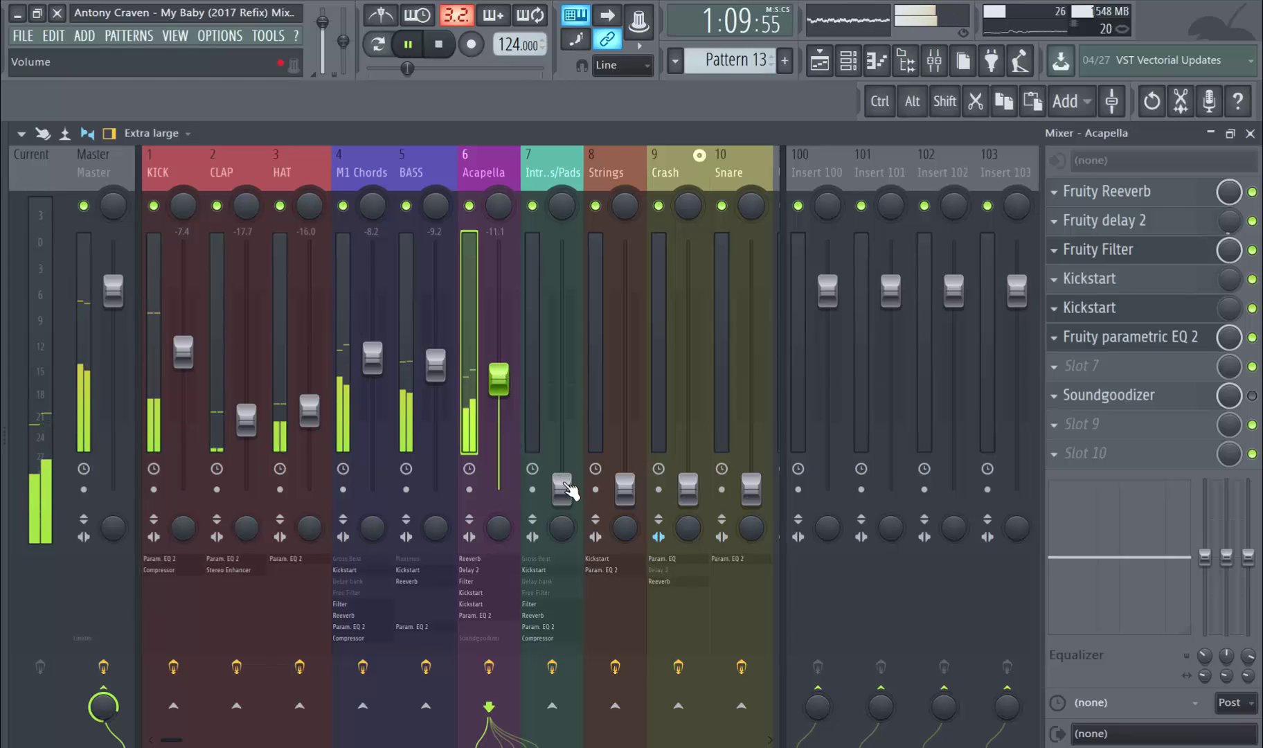
left_click_drag(562, 488, 562, 399)
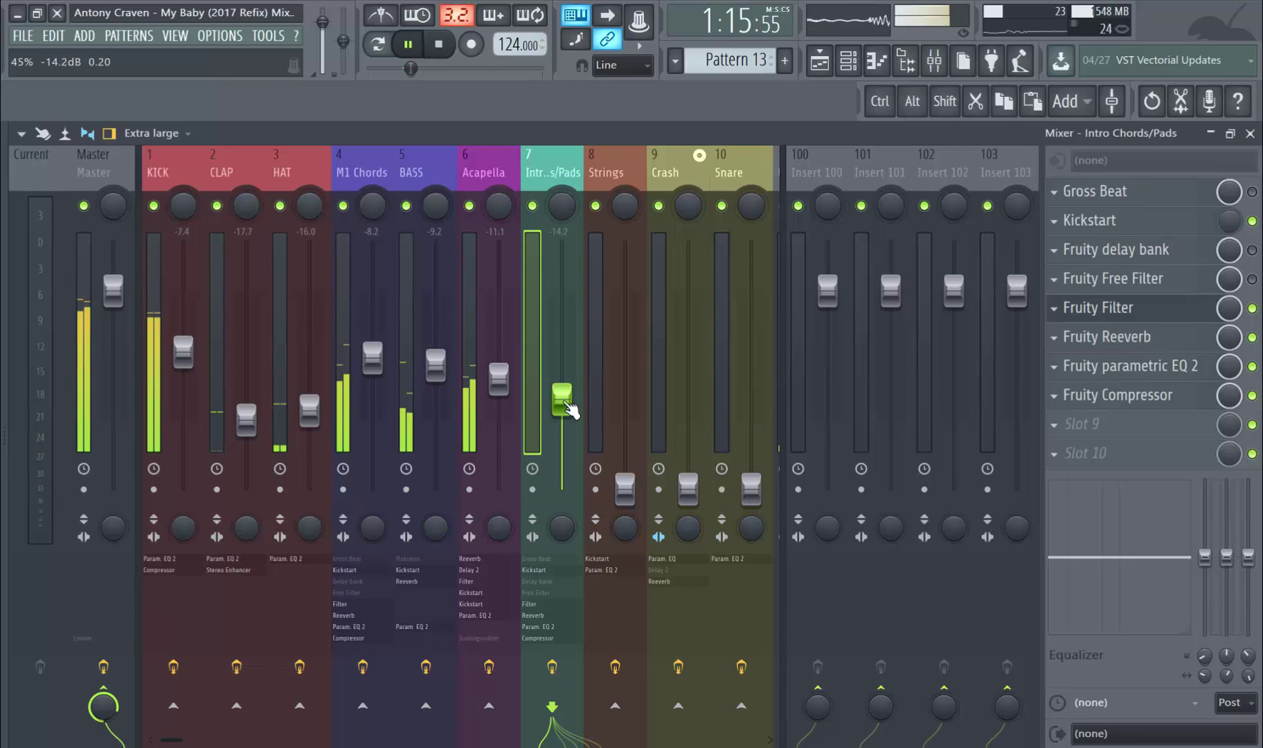
left_click(625, 489)
left_click_drag(624, 488, 625, 400)
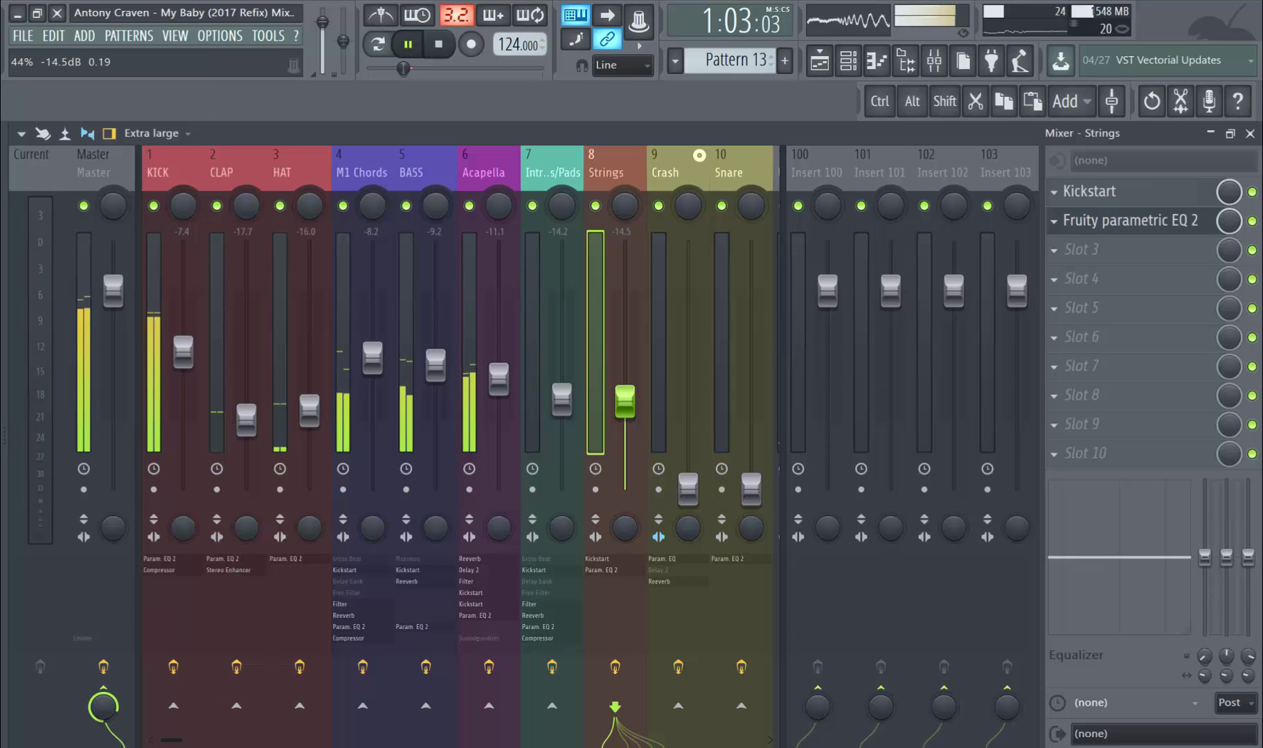
Stop playback and clear the time selection in the playlist
left_click(819, 61)
key("space")
left_click(856, 173, "ctrl")
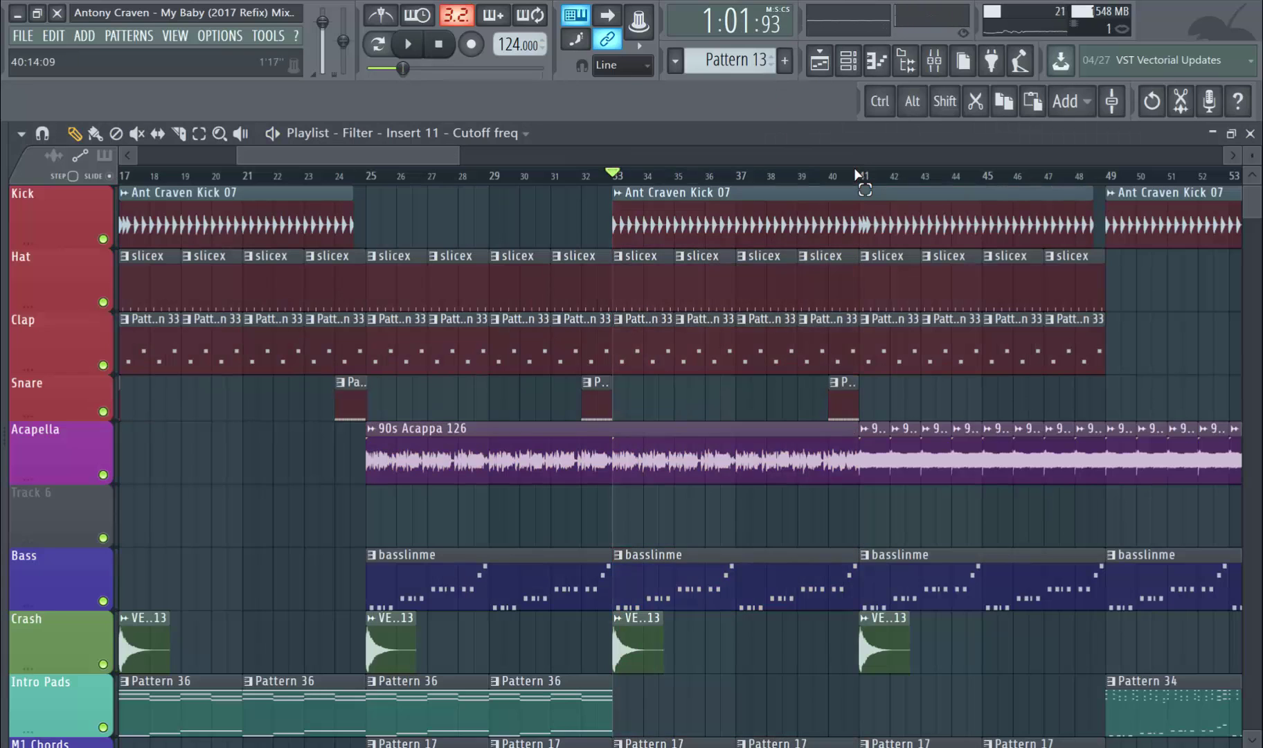
Examine the playlist arrangement and its automation clips from the intro through the later sections of the song
scroll(856, 173, "down", 10)
scroll(856, 172, "up", 10)
scroll(856, 172, "left", 8)
scroll(856, 172, "down", 2)
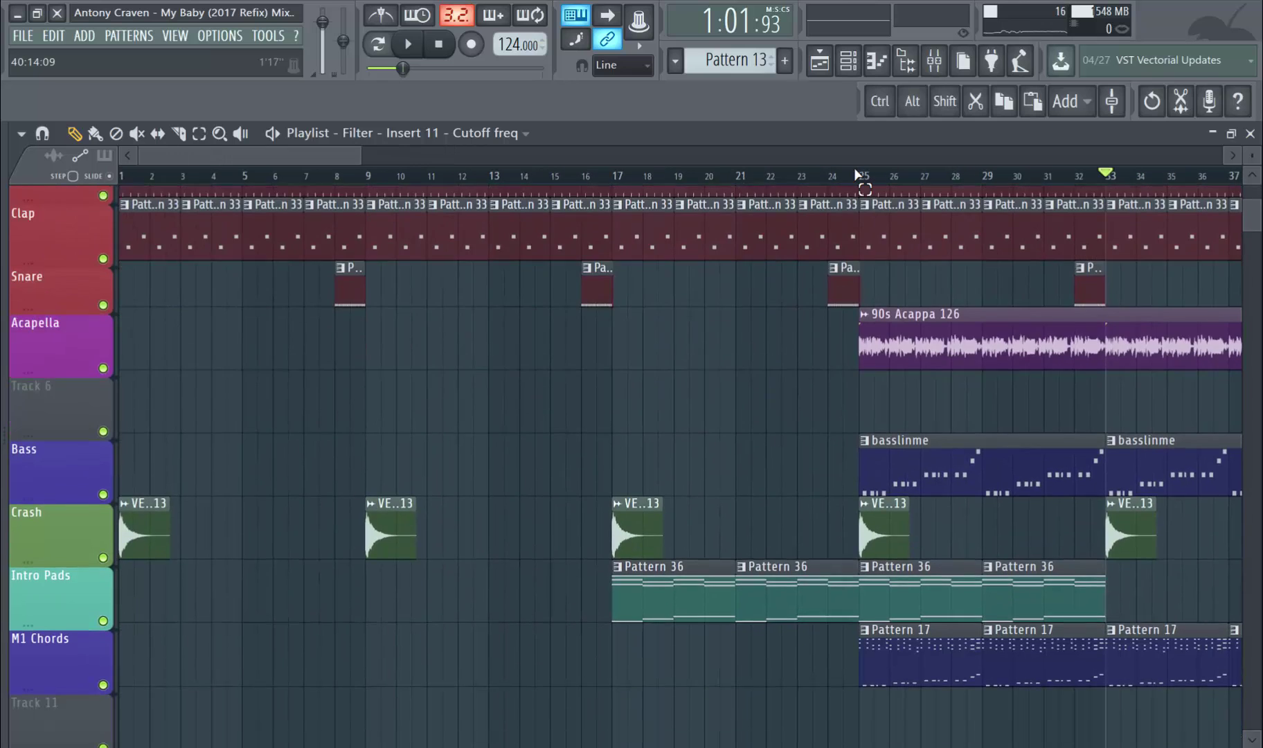
scroll(856, 172, "down", 16)
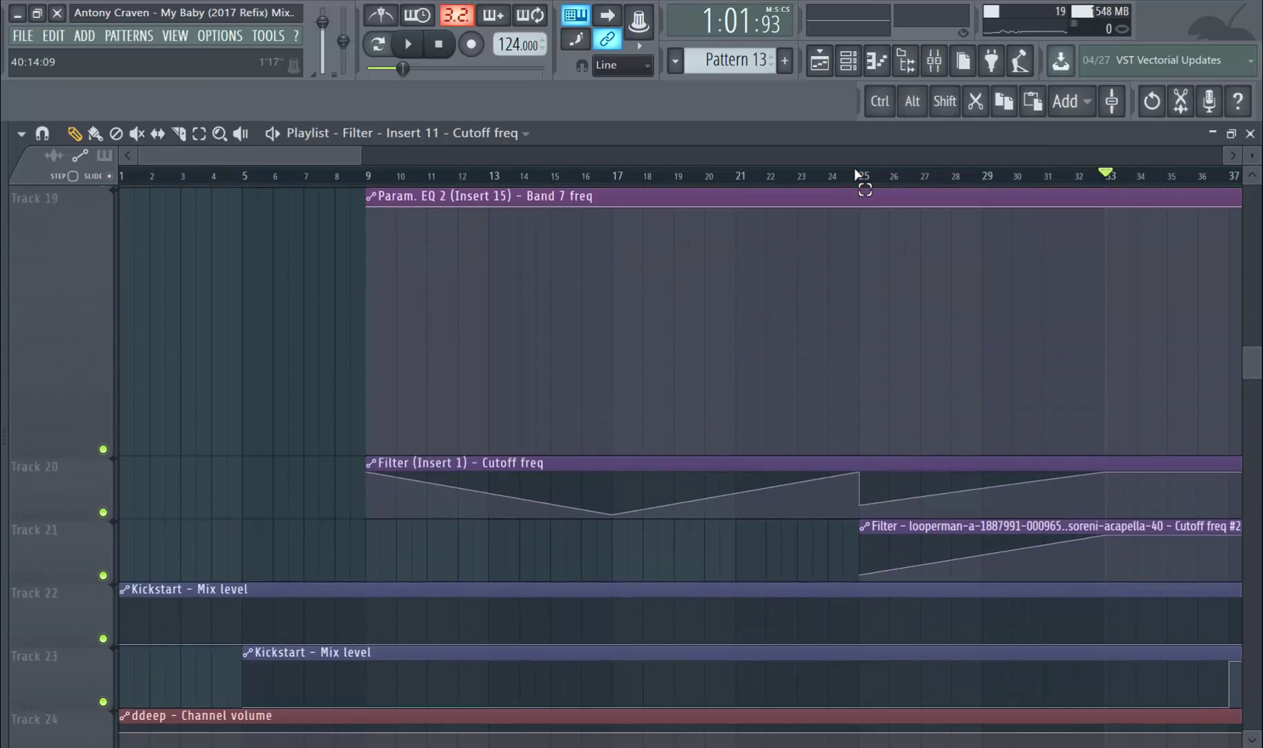
scroll(856, 173, "down", 10)
scroll(855, 172, "up", 14)
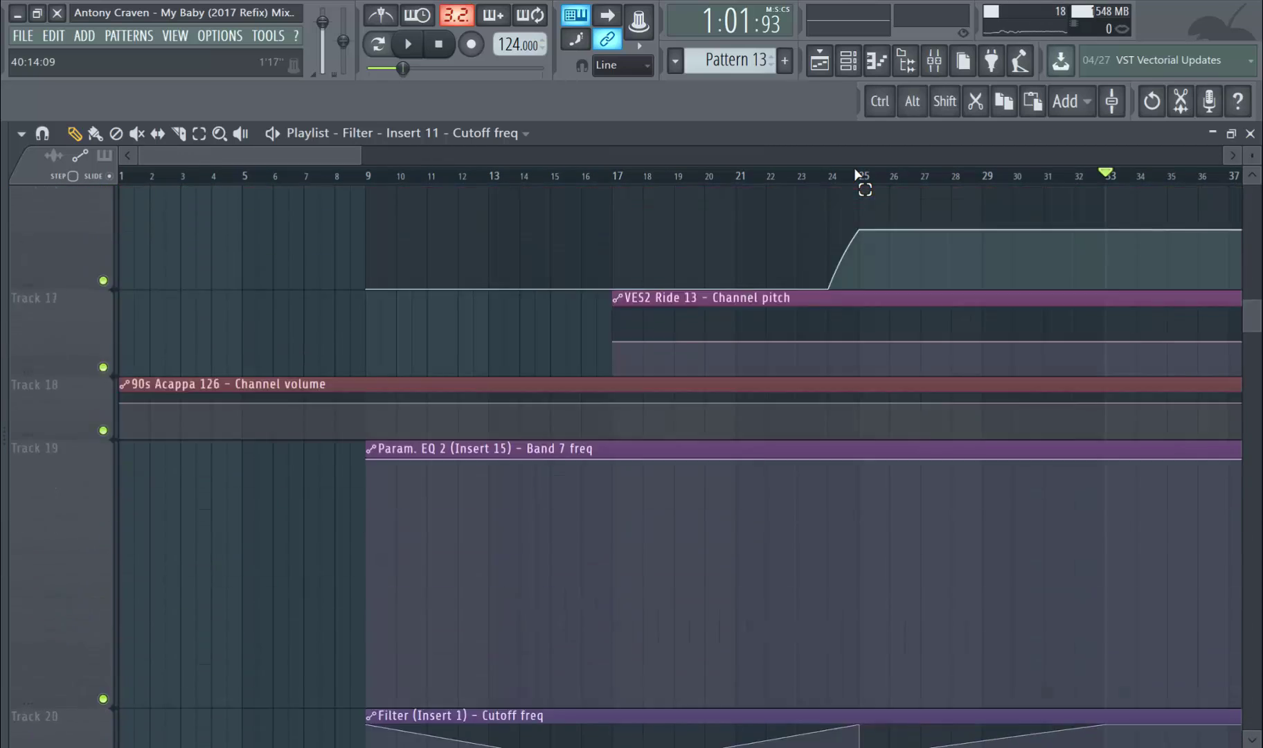
scroll(855, 173, "up", 14)
scroll(855, 172, "right", 8)
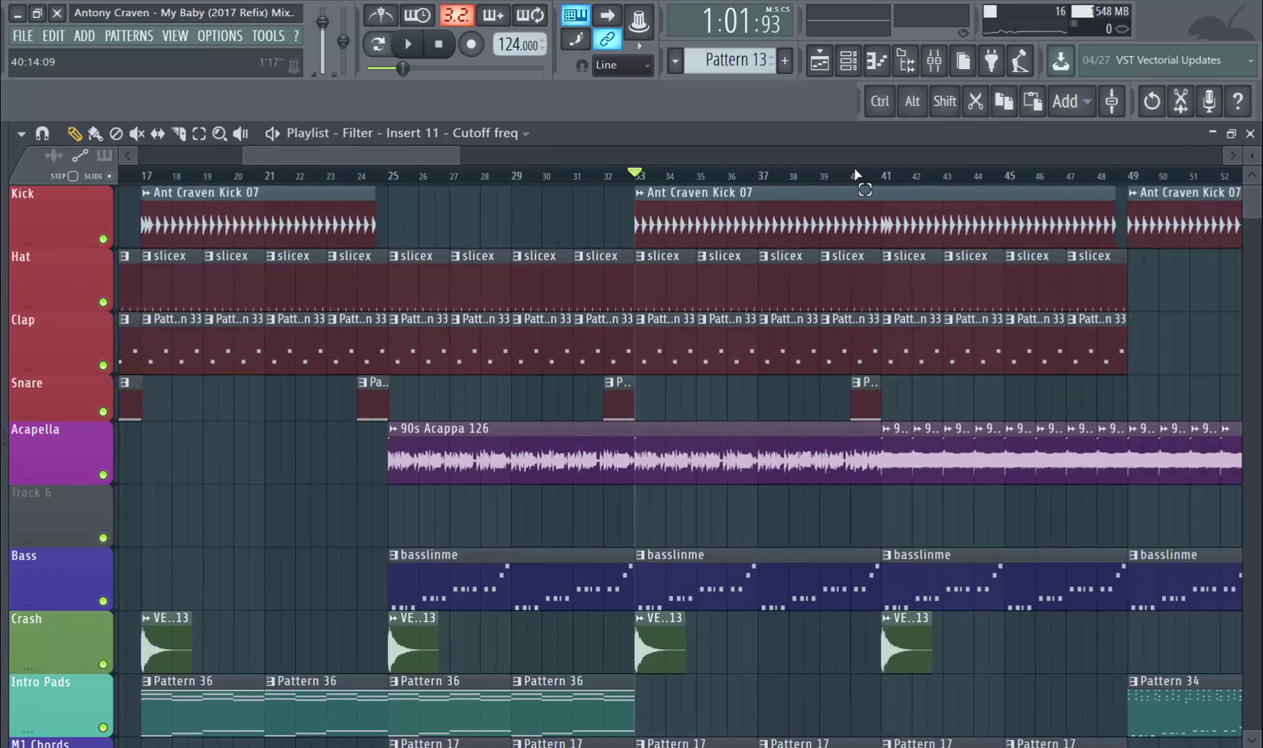
scroll(856, 172, "right", 16)
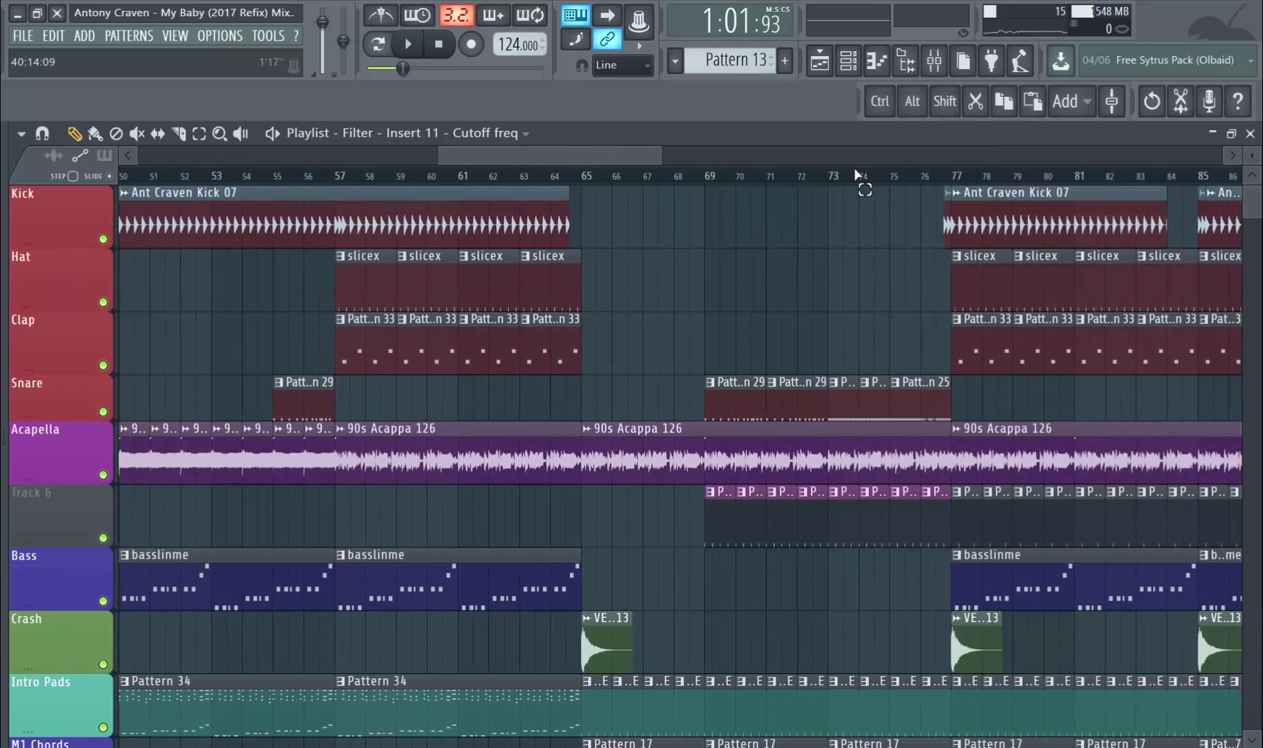
scroll(856, 172, "right", 2)
scroll(856, 172, "down", 8)
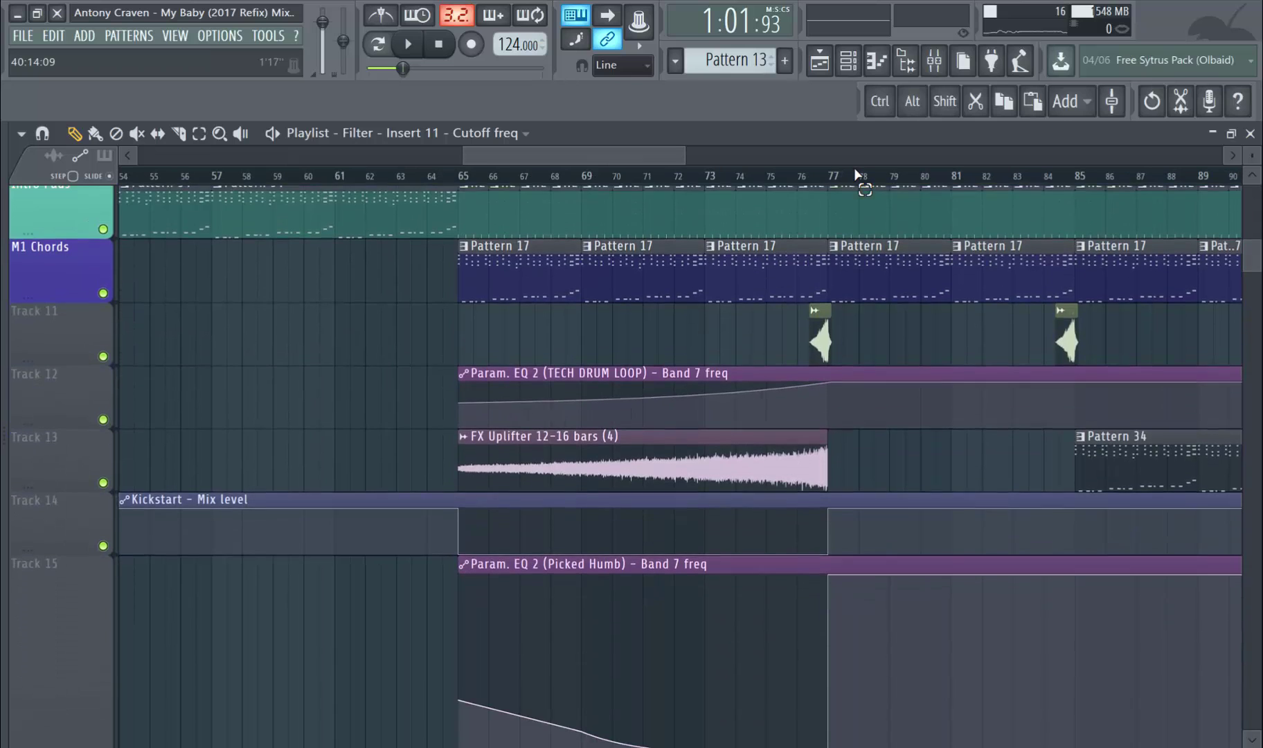
scroll(856, 173, "down", 6)
scroll(856, 172, "up", 3)
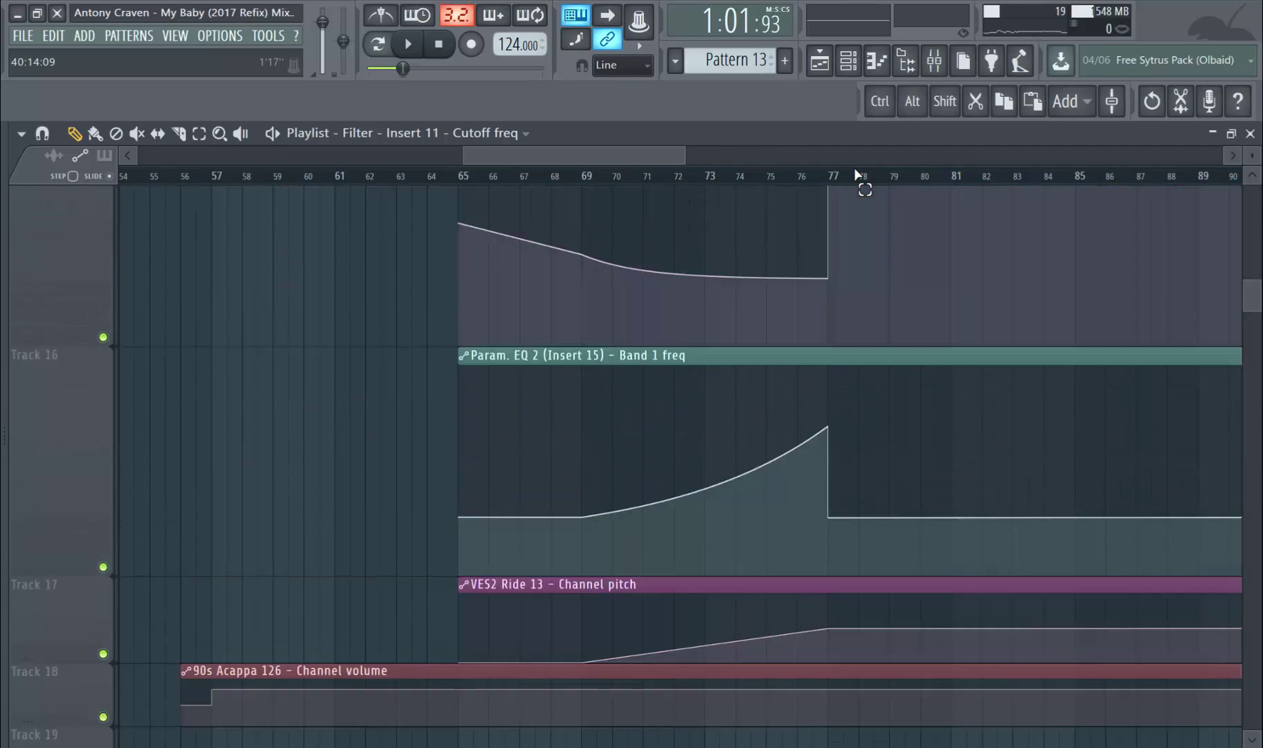
scroll(856, 173, "up", 11)
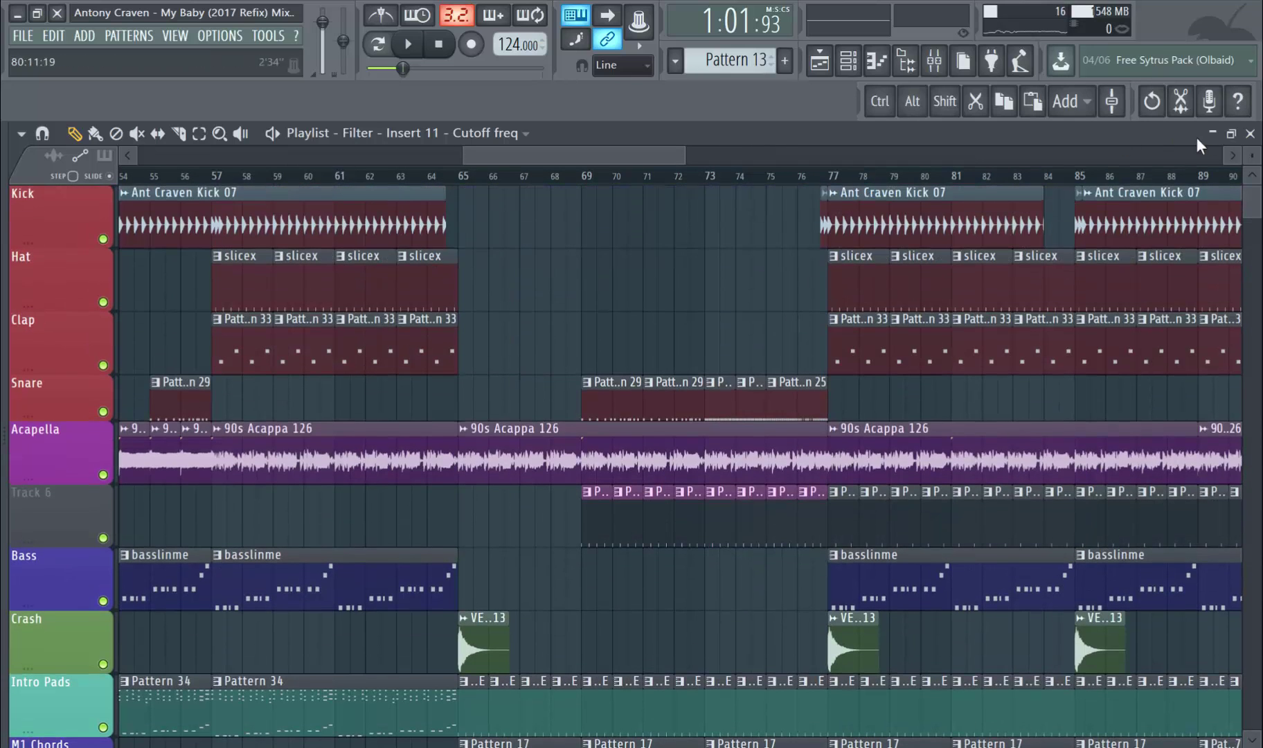
Close the playlist, resume playback and lower the Strings fader to -22.3 dB in the mixer
left_click(1250, 133)
key("space")
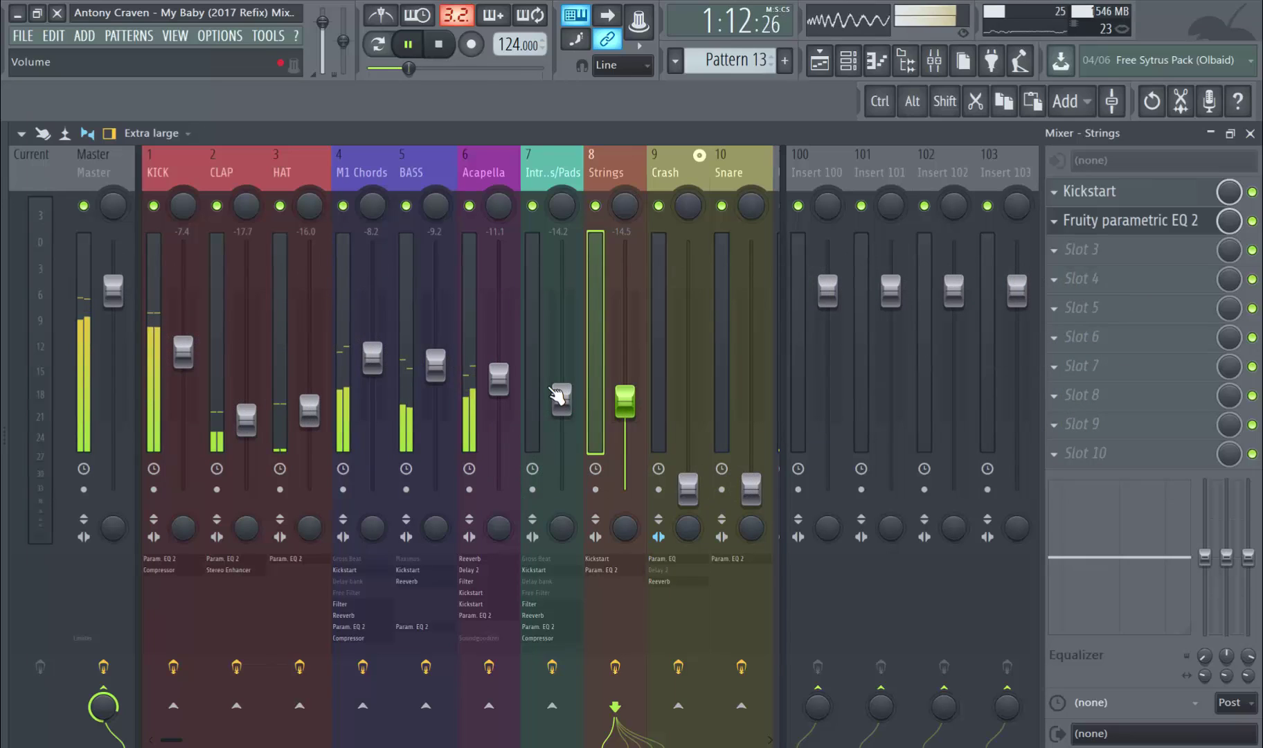
left_click_drag(635, 404, 635, 445)
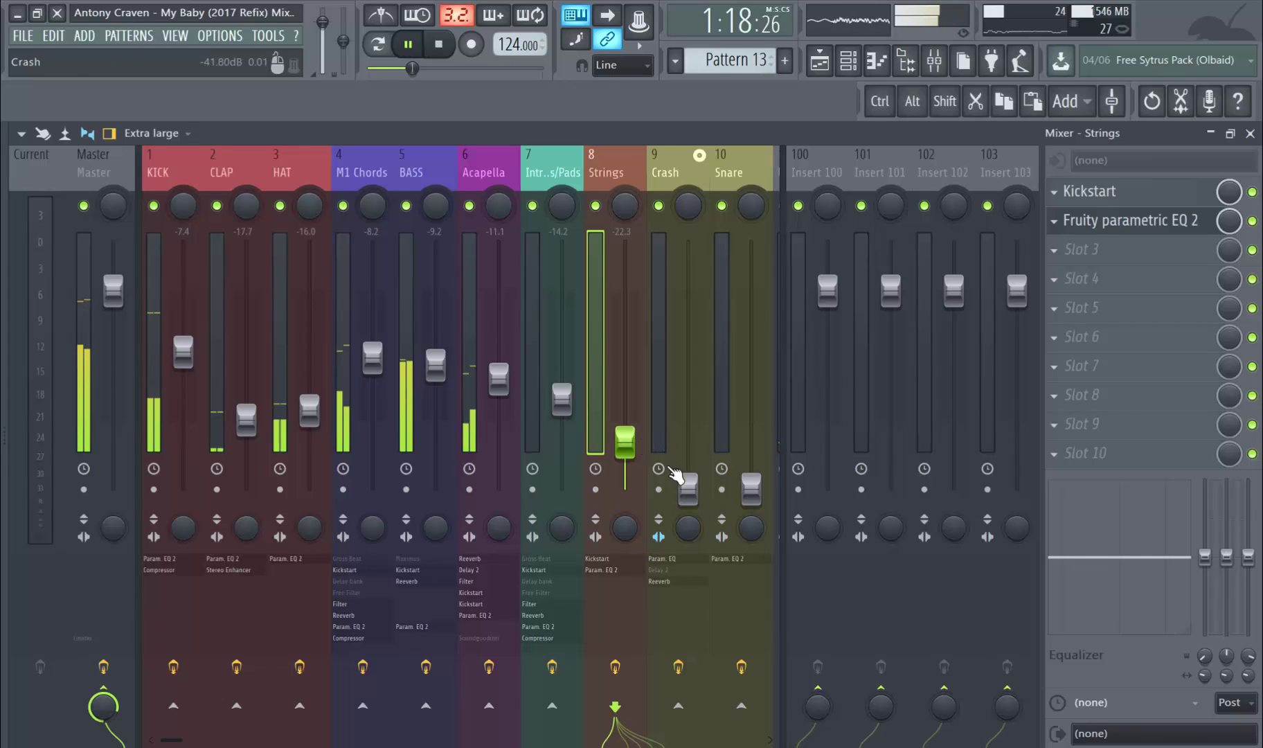
Raise the Crash fader to -11.1 dB and the Snare fader to -11.8 dB
left_click(688, 488)
left_click_drag(687, 485, 688, 413)
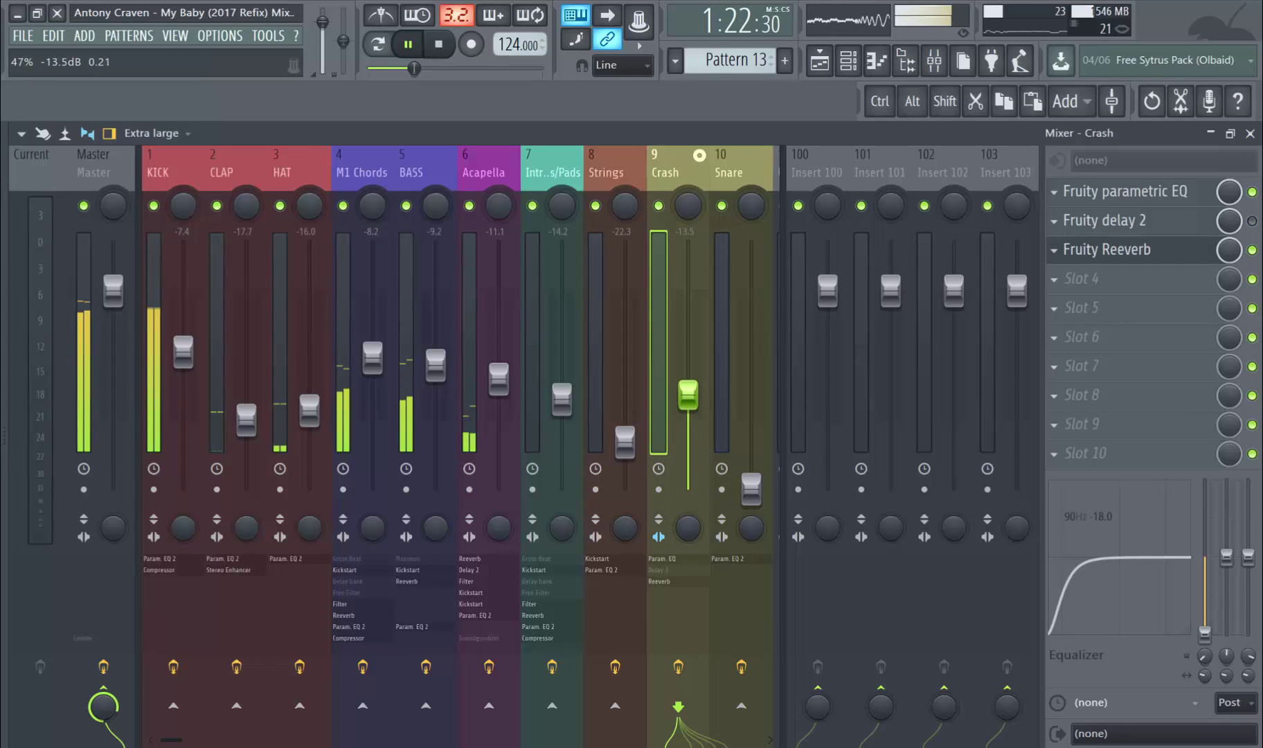
left_click_drag(688, 380, 688, 377)
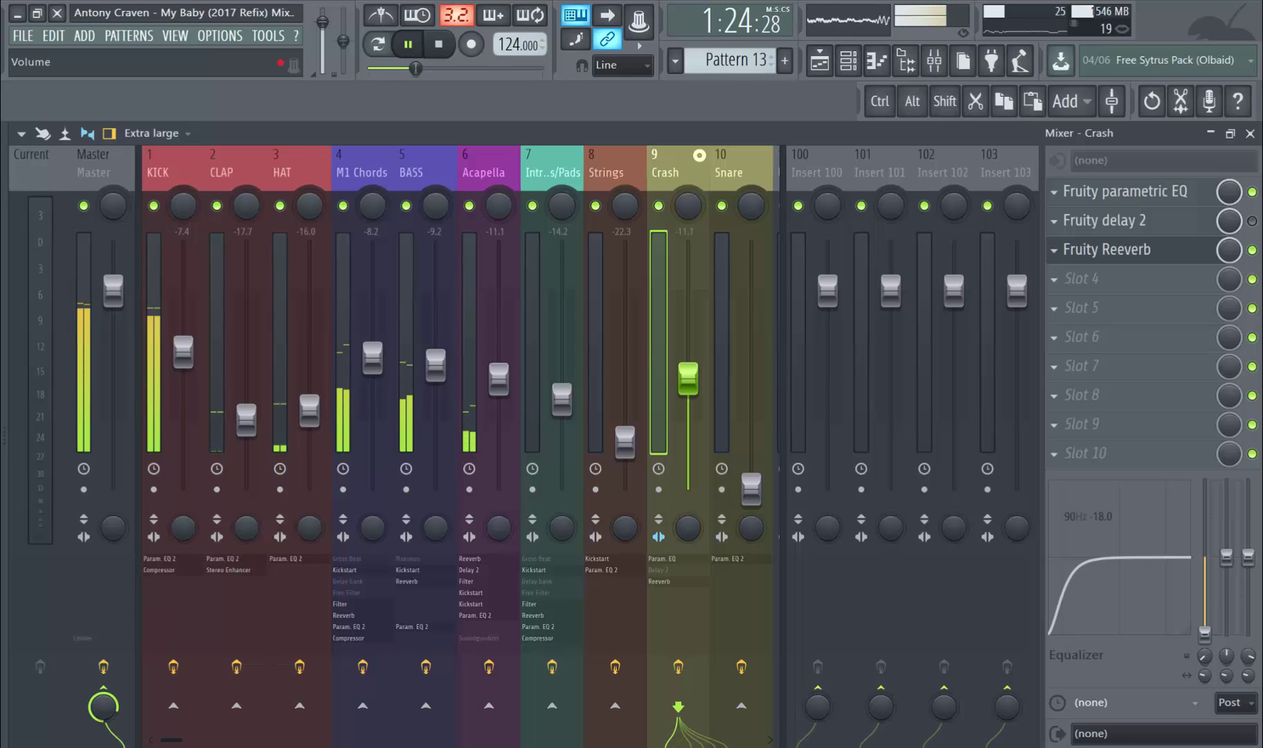
left_click_drag(752, 488, 752, 395)
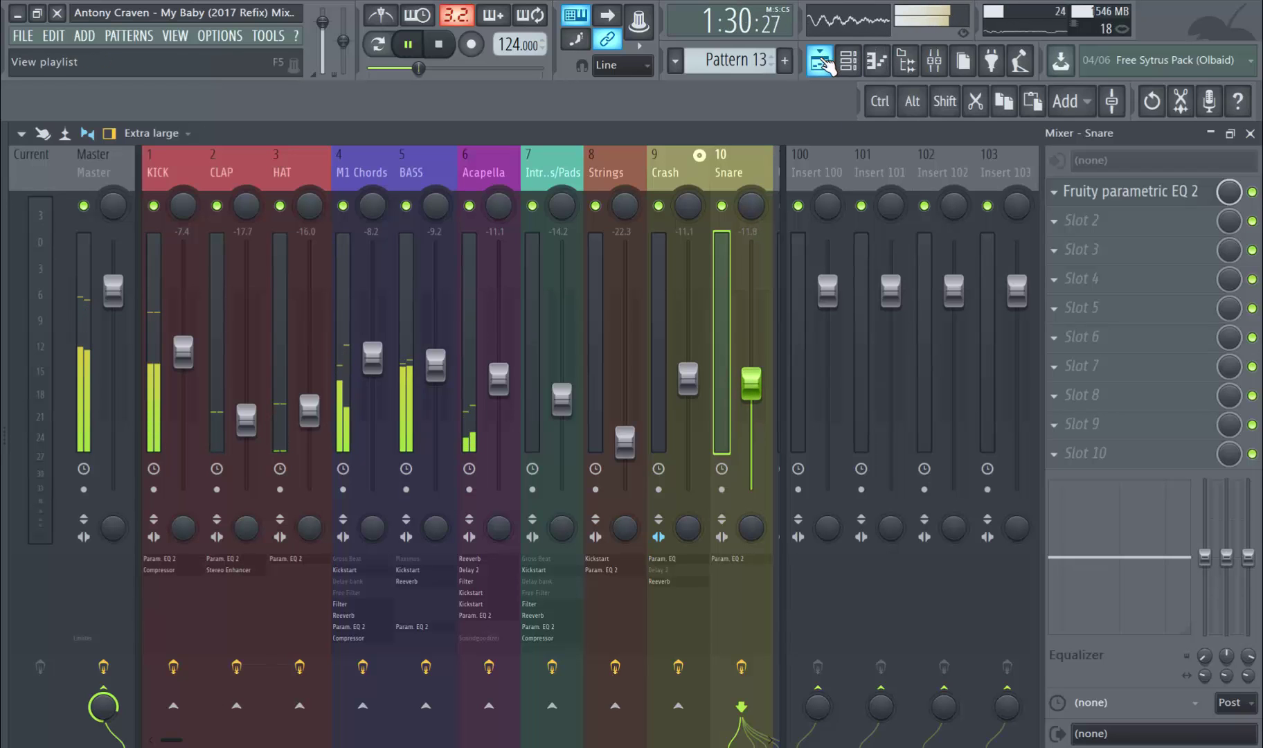
View a wider span of the playlist arrangement during playback, and check the Master and Snare levels in the mixer
left_click(820, 60)
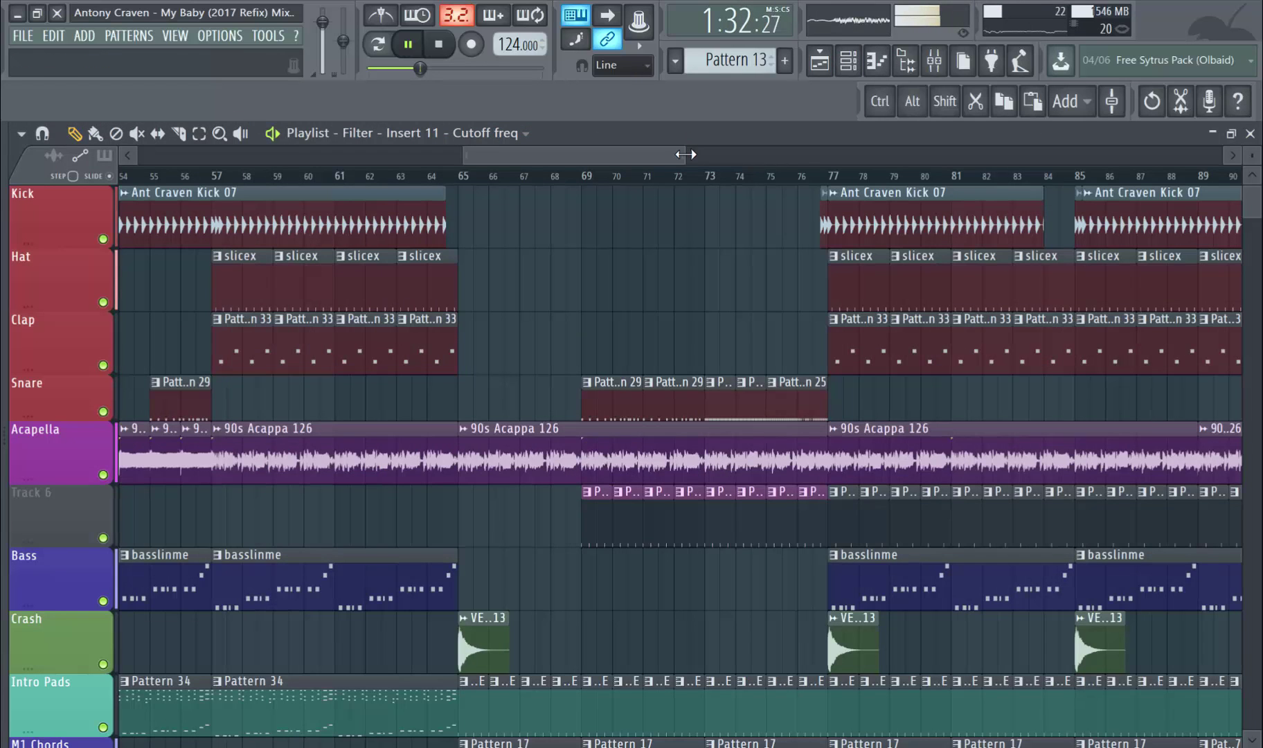
left_click_drag(686, 154, 1135, 154)
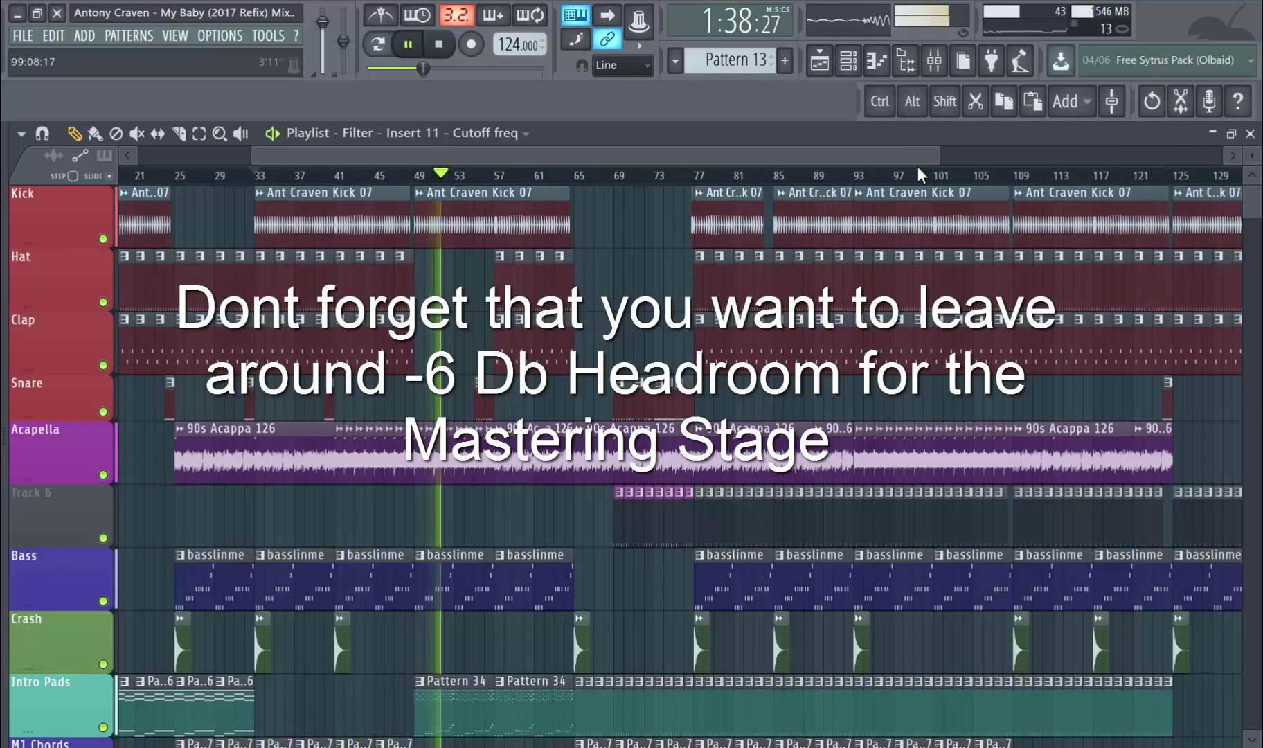
left_click(936, 62)
left_click(95, 165)
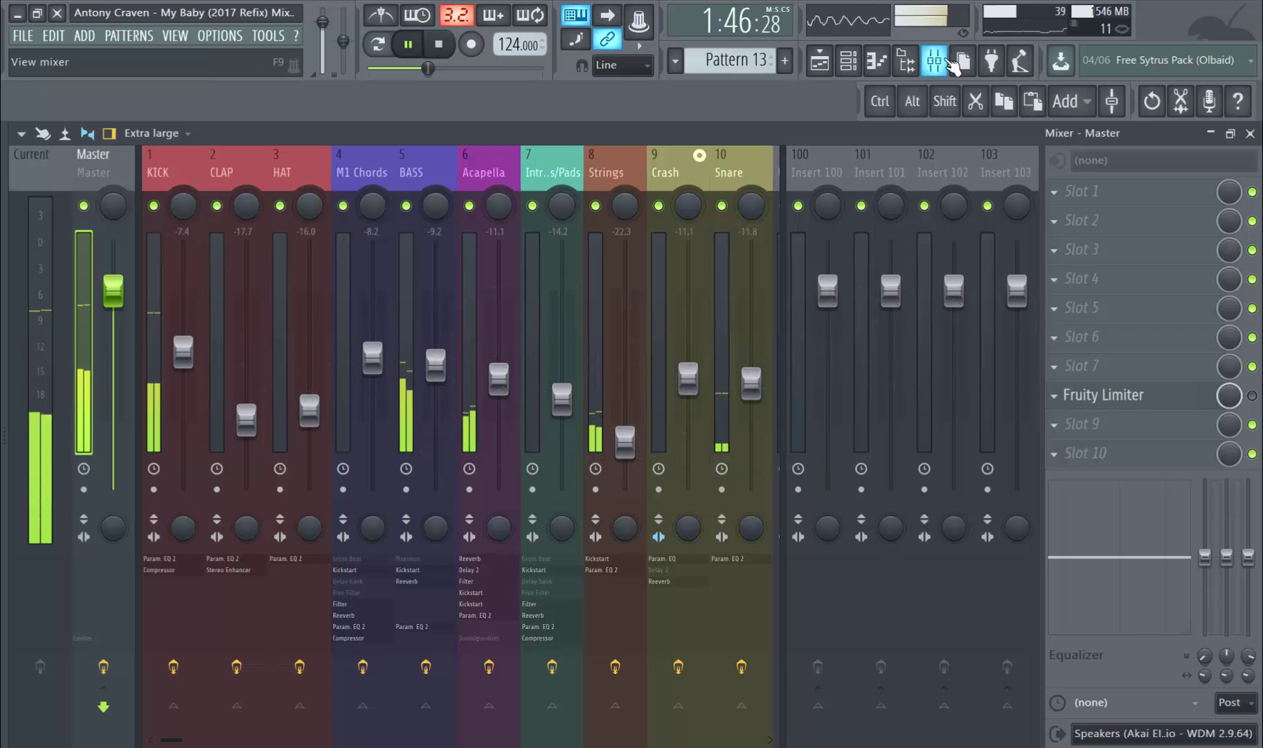
left_click(729, 271)
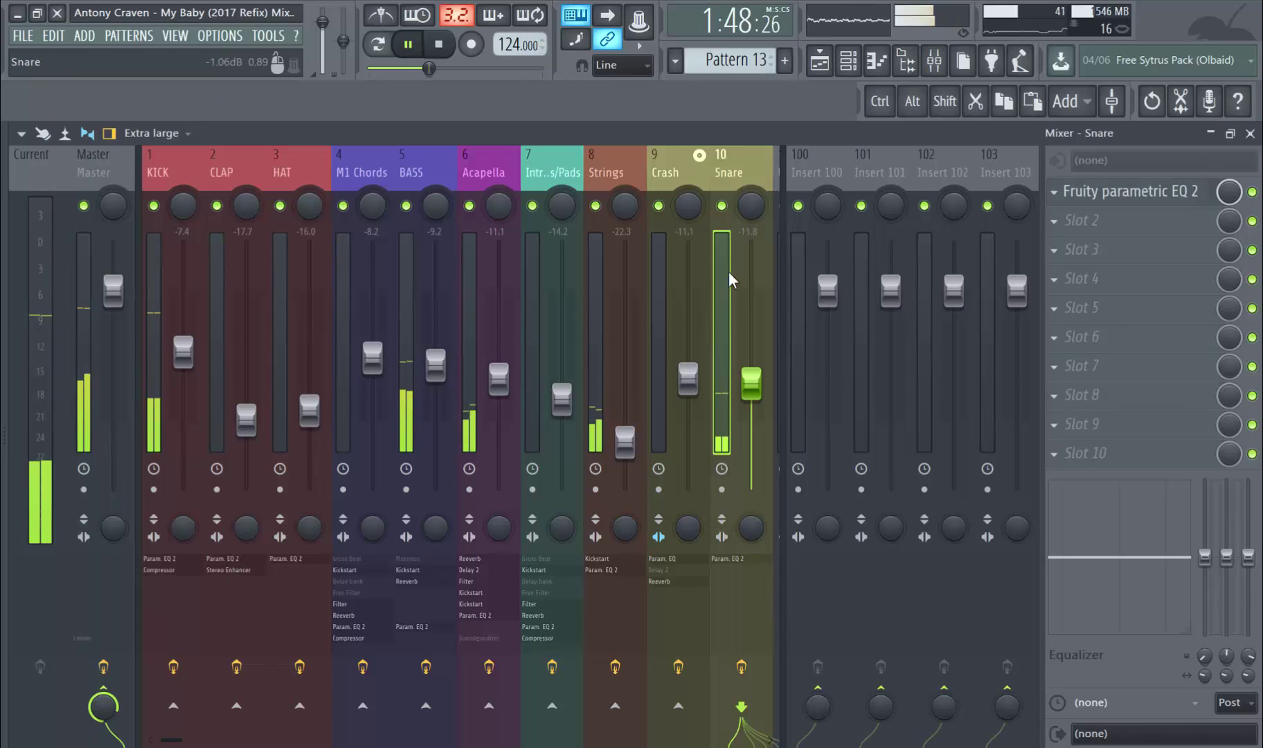
Close the mixer and review a longer stretch of the playlist arrangement, including the tracks below Intro Pads
left_click(1251, 135)
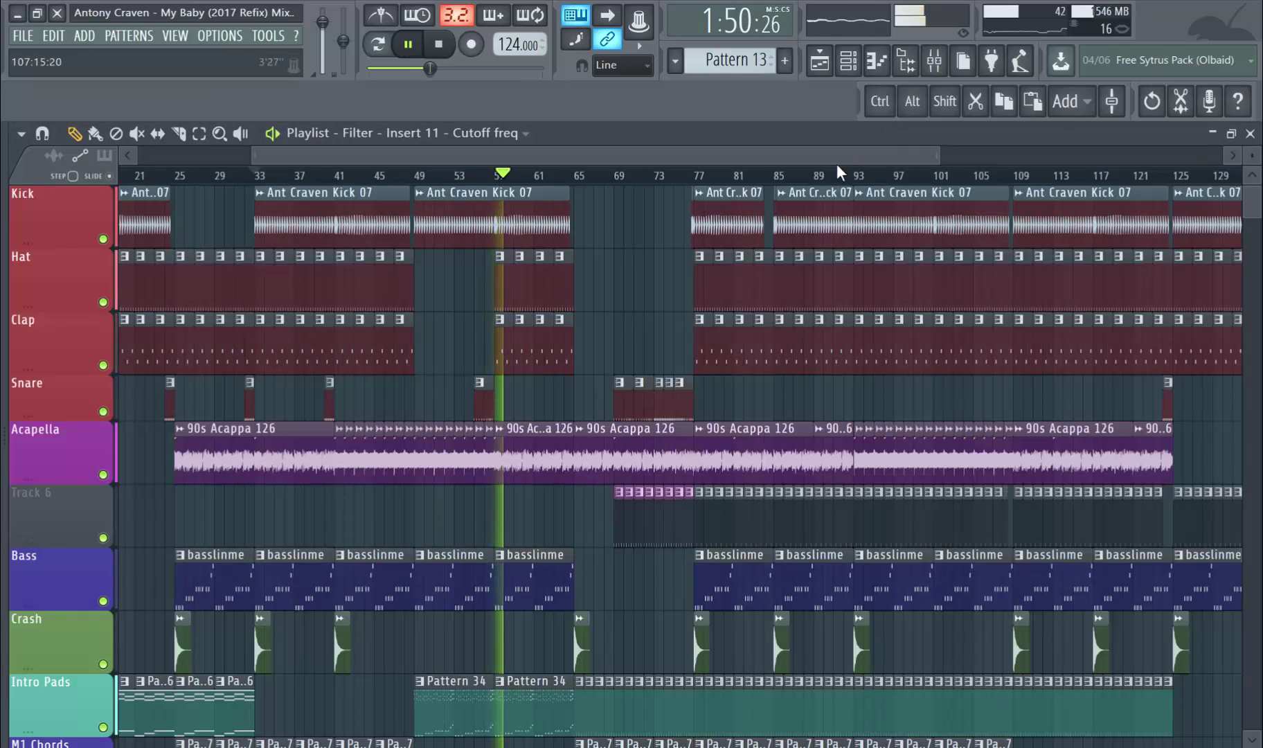
left_click_drag(938, 155, 1044, 147)
scroll(1043, 147, "down", 3)
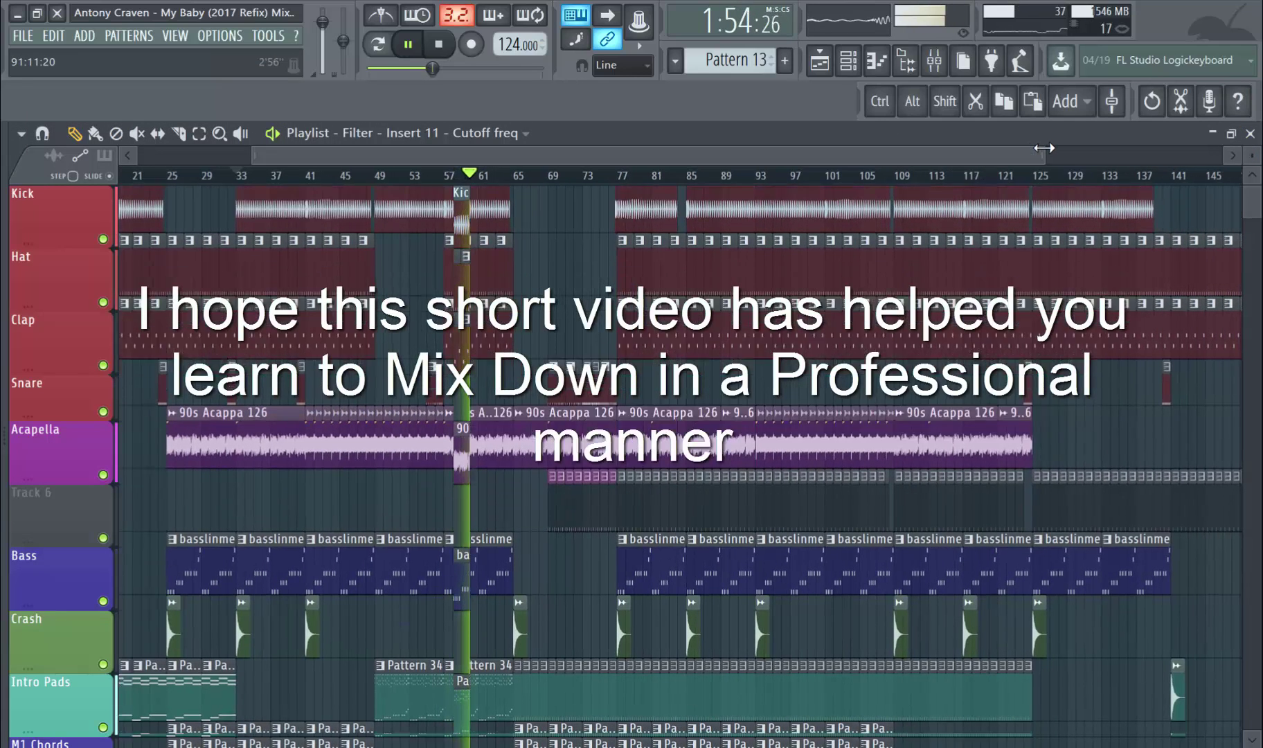
scroll(1044, 147, "up", 3)
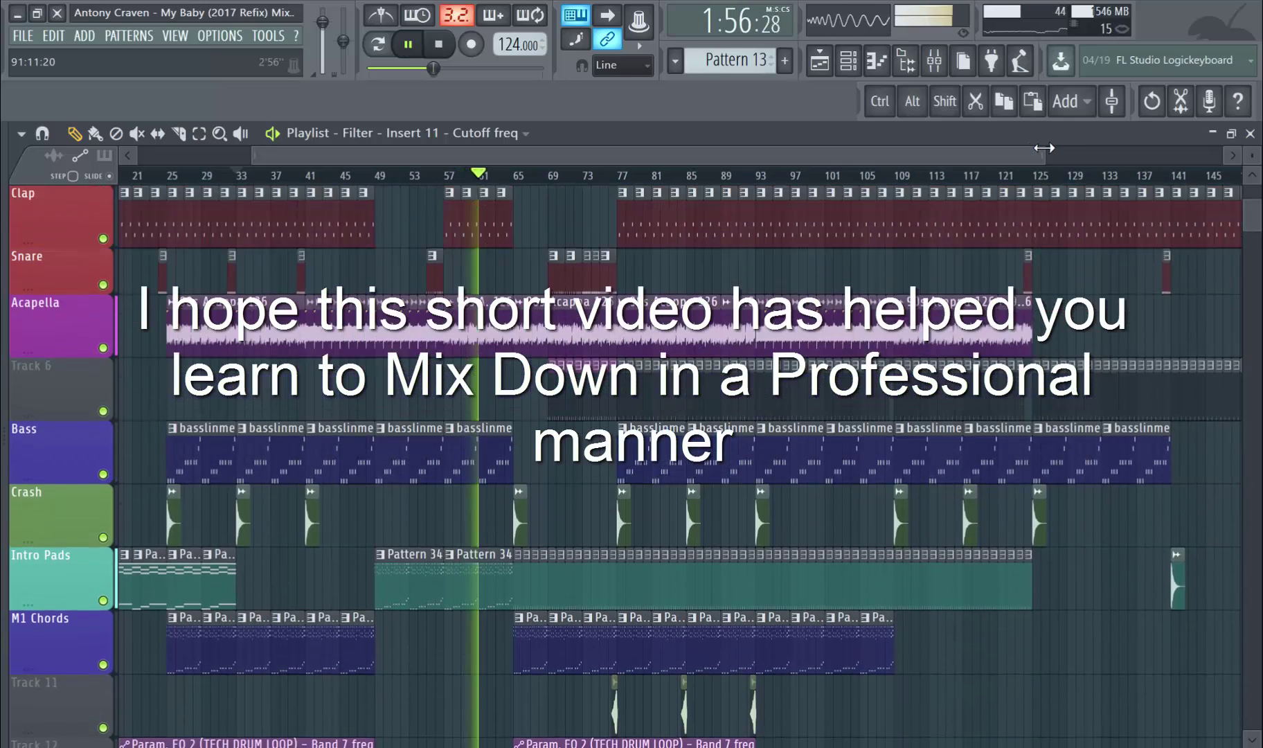